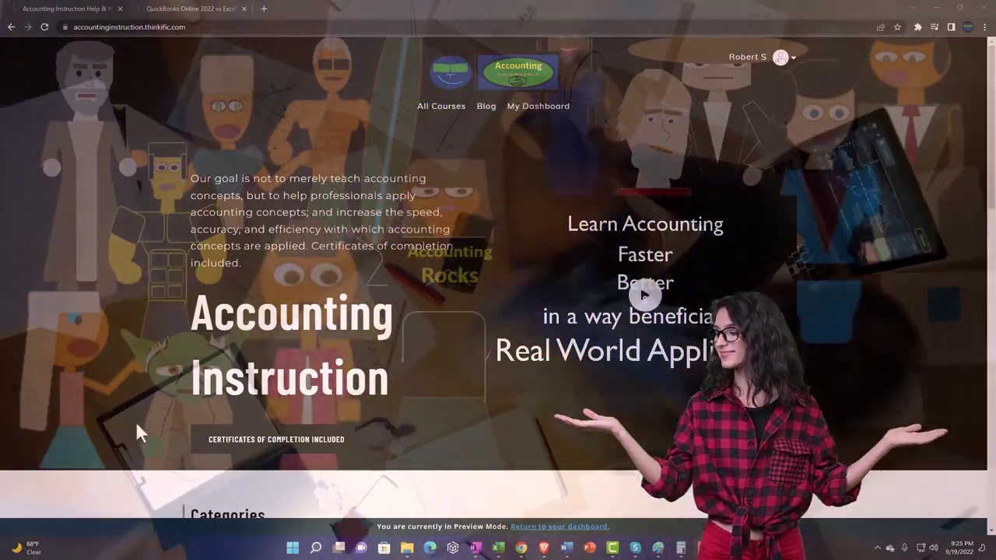
- Scroll the Accounting Instruction home page to the full Categories grid, then switch to the QuickBooks Online vs Excel course
scroll(136, 421, "down", 5)
scroll(137, 426, "down", 2)
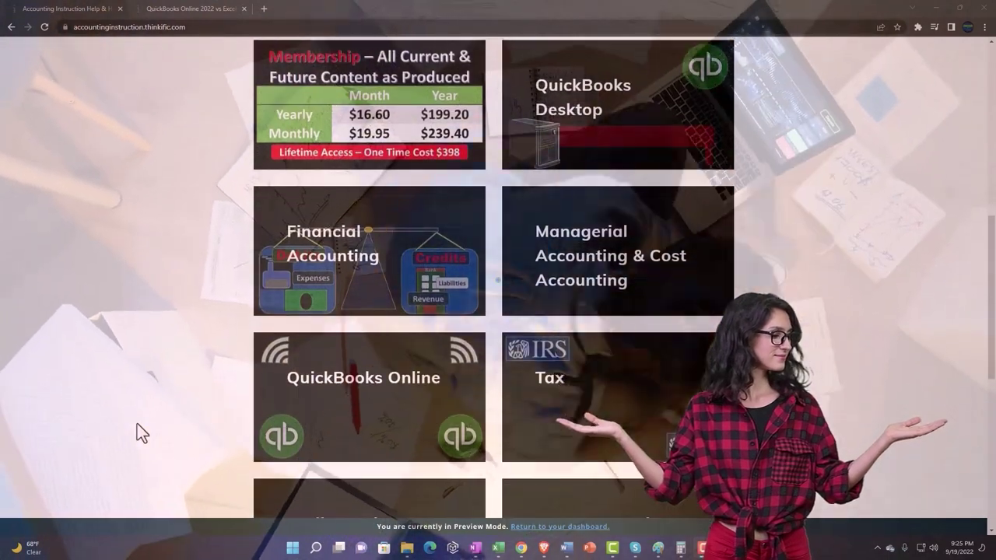
scroll(137, 427, "down", 1)
scroll(137, 425, "down", 4)
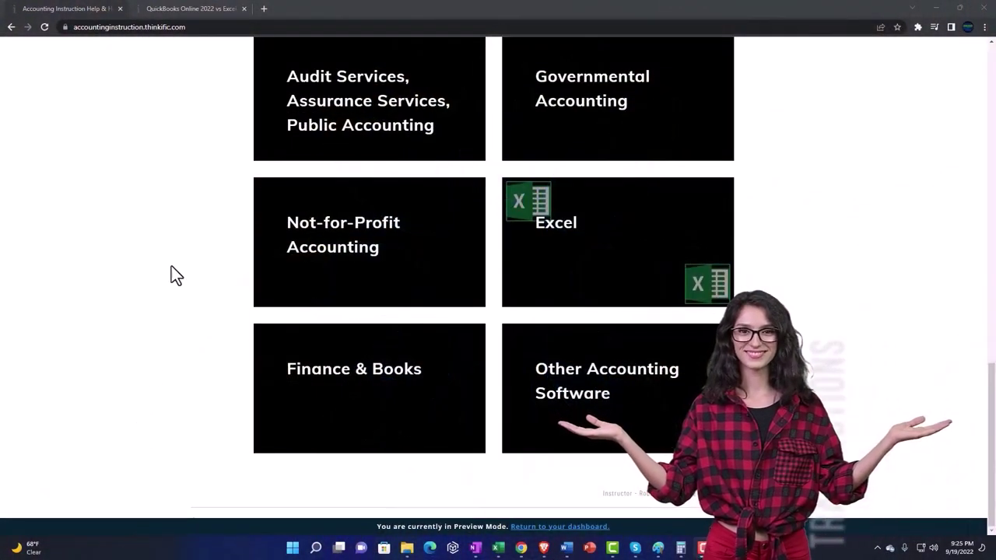
left_click(178, 9)
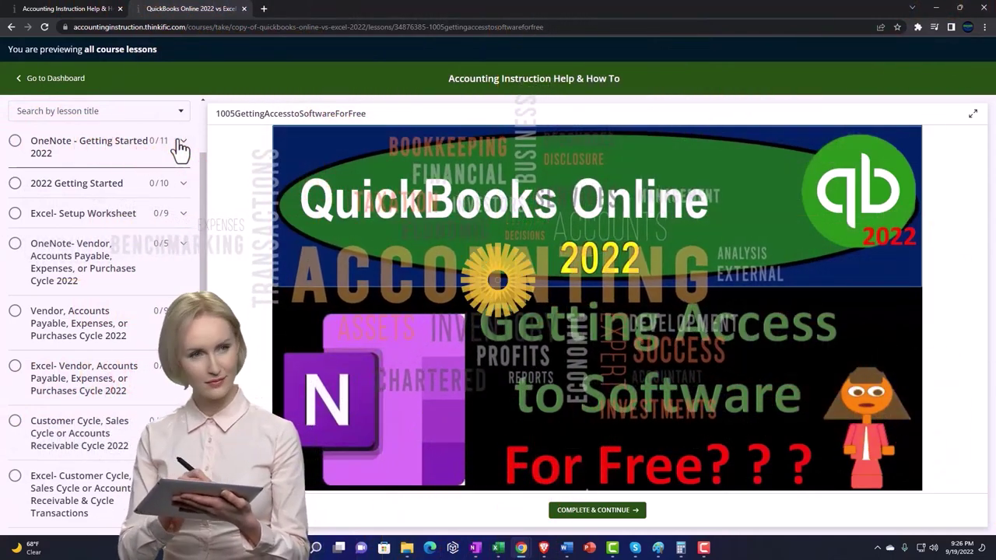
- Expand the OneNote - Getting Started 2022 section's lessons in the course lesson list
left_click(180, 148)
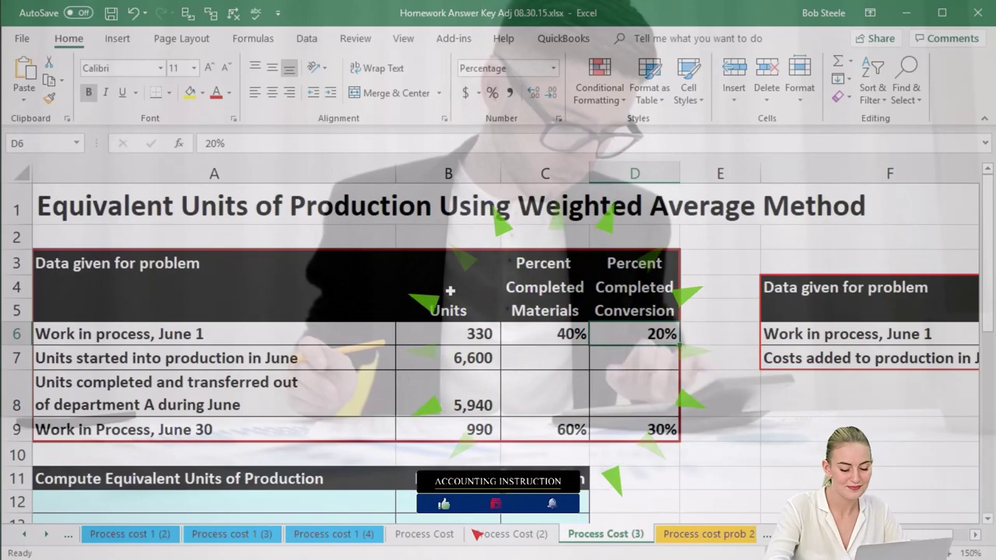
- Review the unit data in columns A–D, then the materials and conversion costs in G6:H7
key("Left")
key("Left")
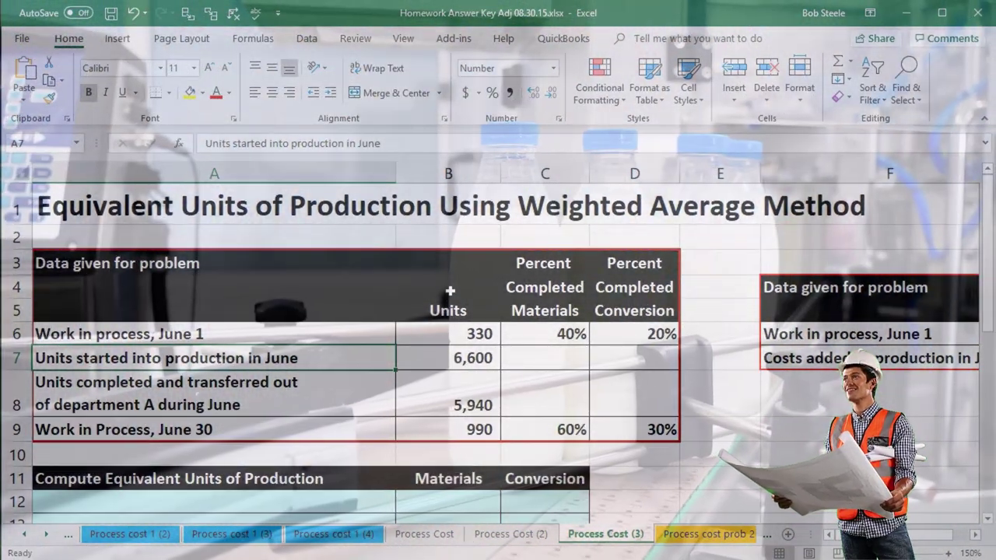
key("Down")
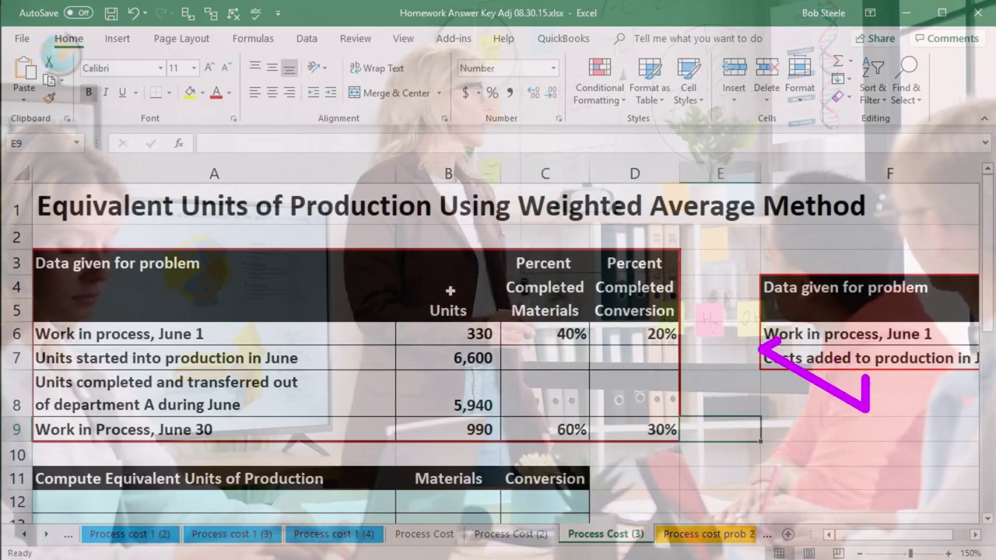
key("Right")
key("Right")
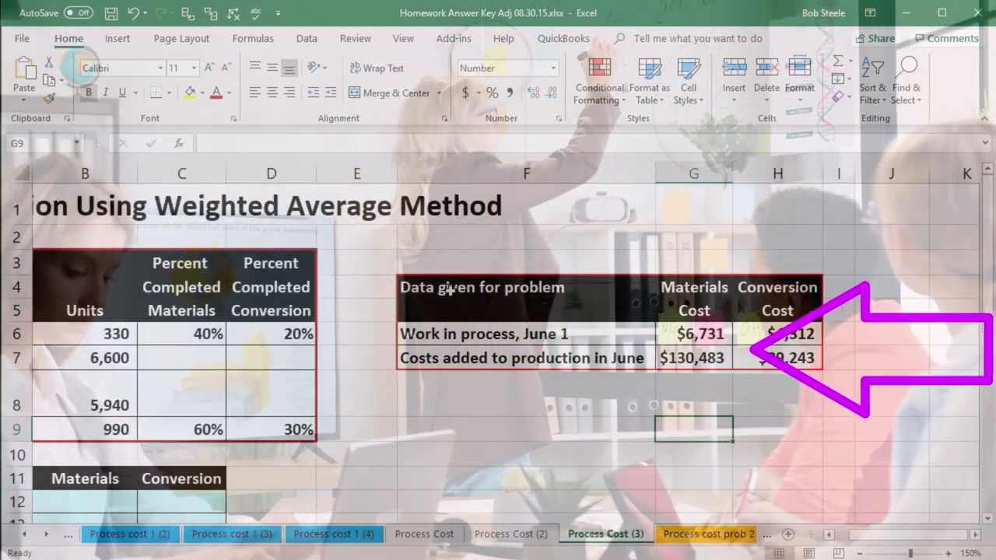
key("Up")
key("Up")
key("Up")
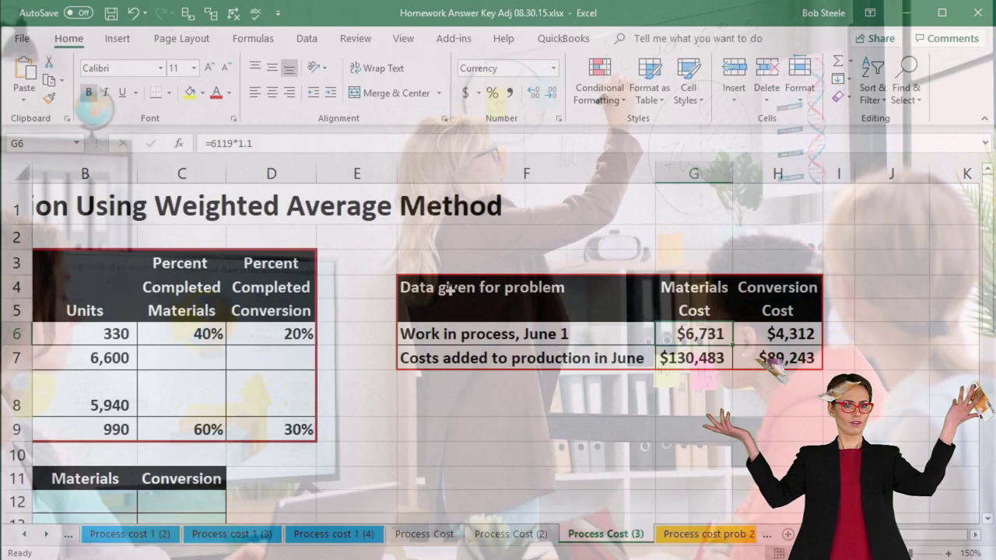
key("Down")
key("Down")
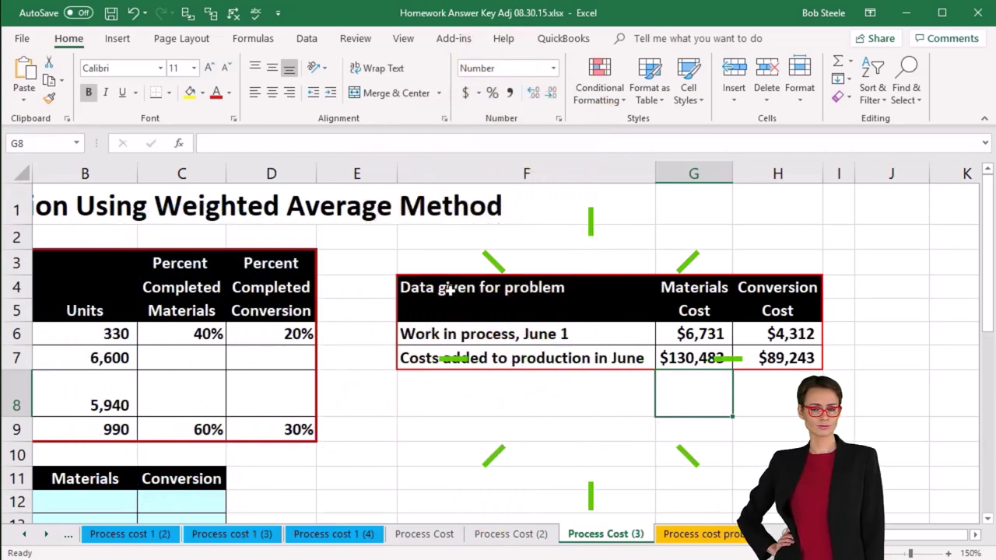
- Review June 1 work in process: 330 units, 40% complete for materials and 20% for conversion
key("Home")
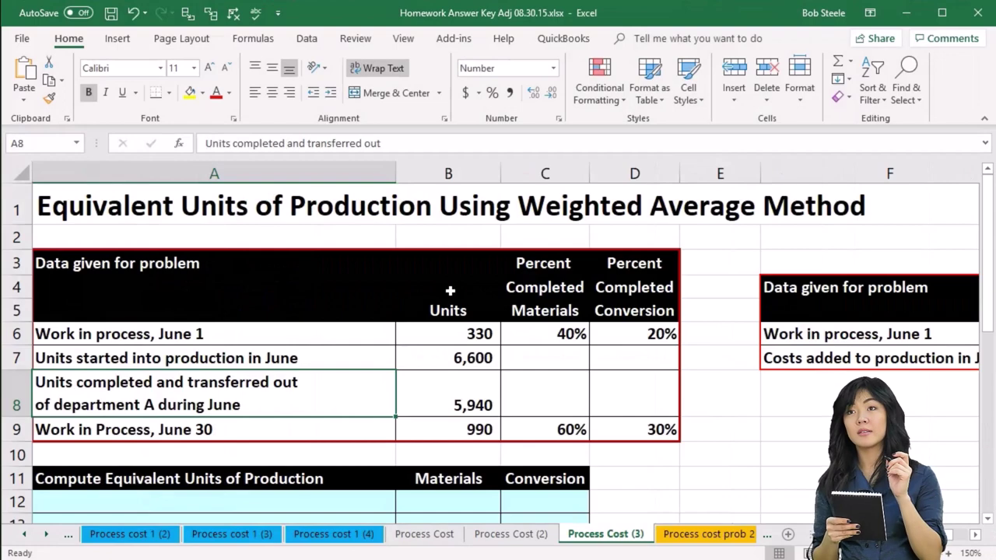
key("Right")
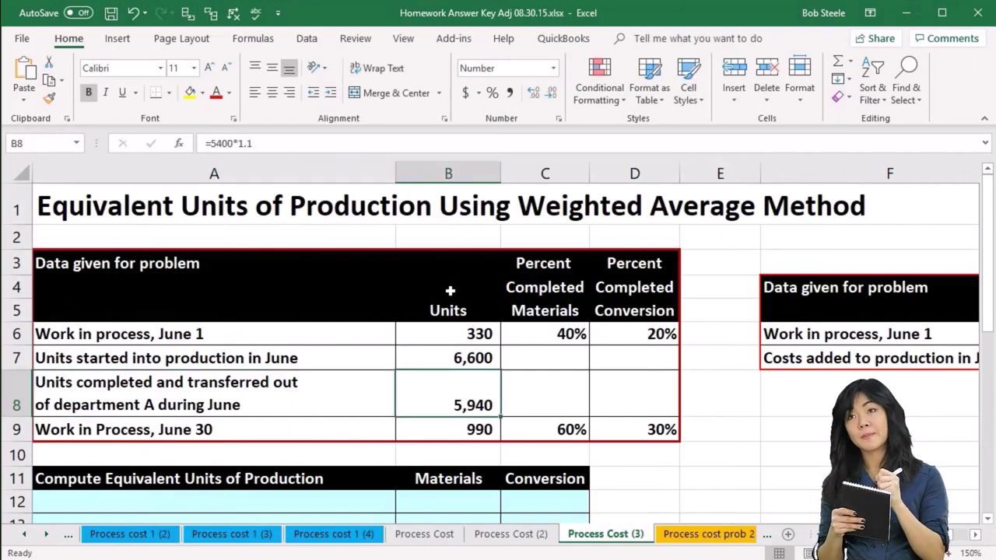
key("Up")
key("Up")
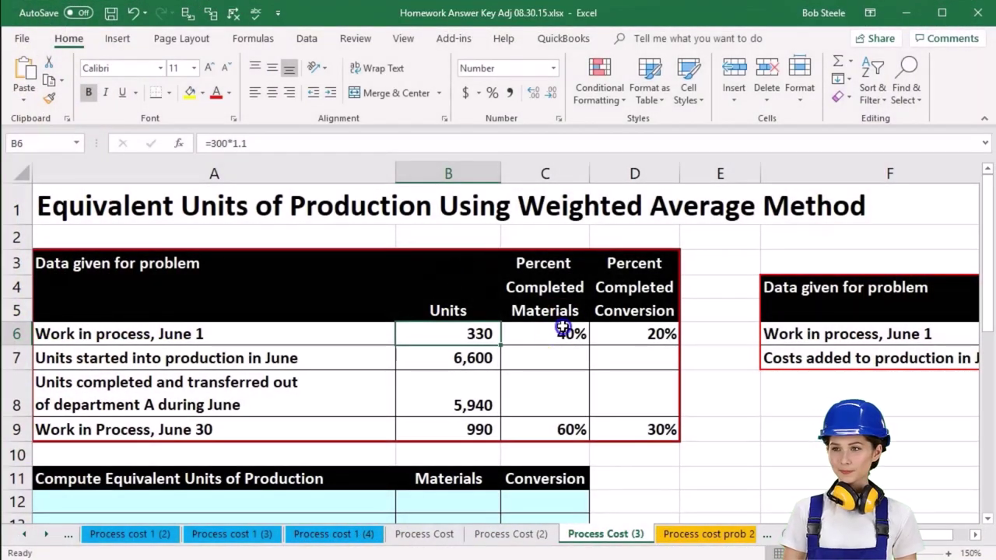
left_click(564, 331)
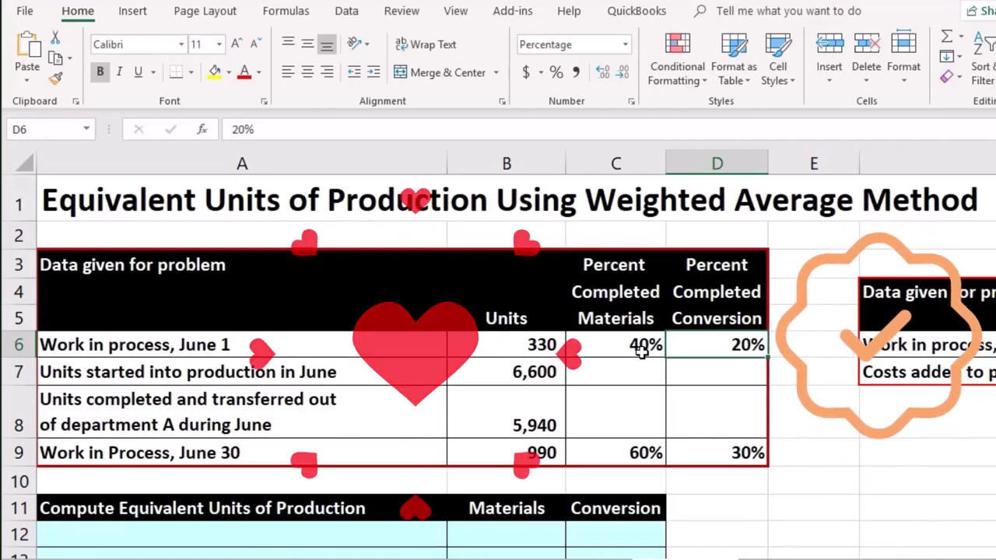
key("Left")
key("Left")
key("Right")
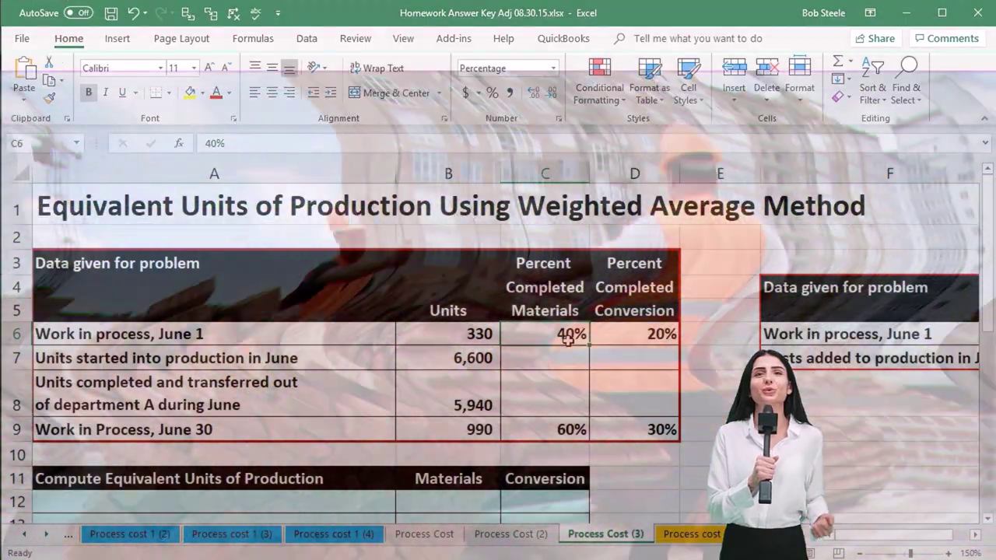
key("Left")
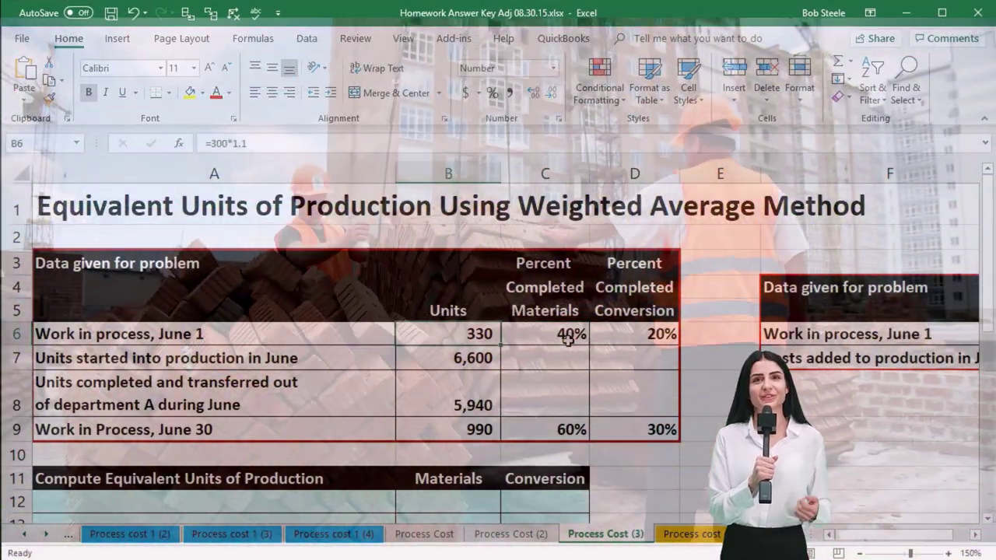
key("Right")
key("Right")
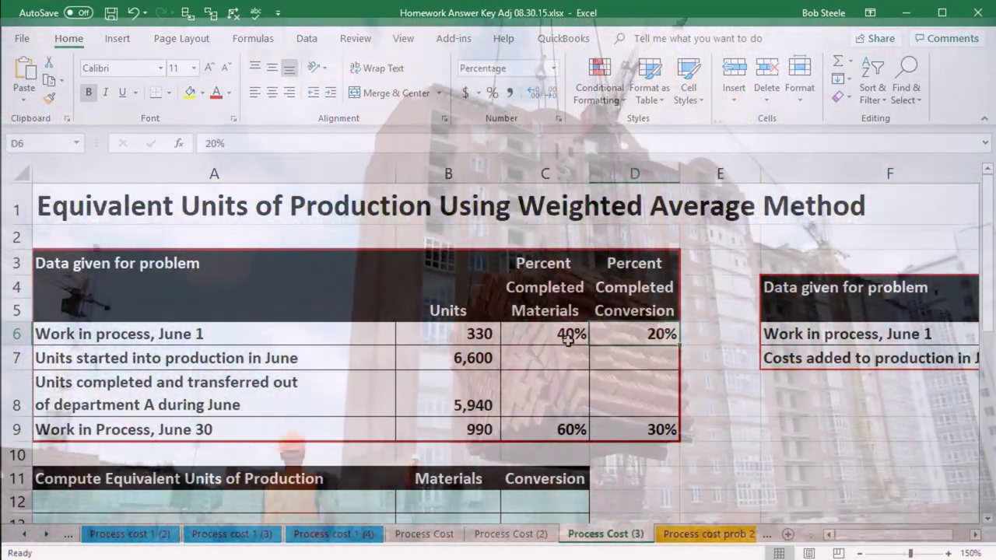
key("Left")
key("Left")
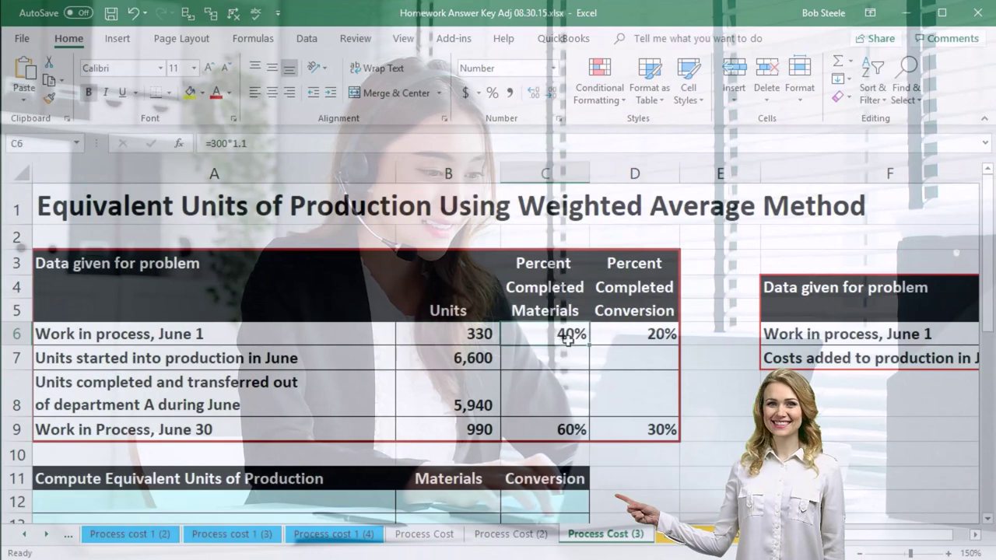
key("Right")
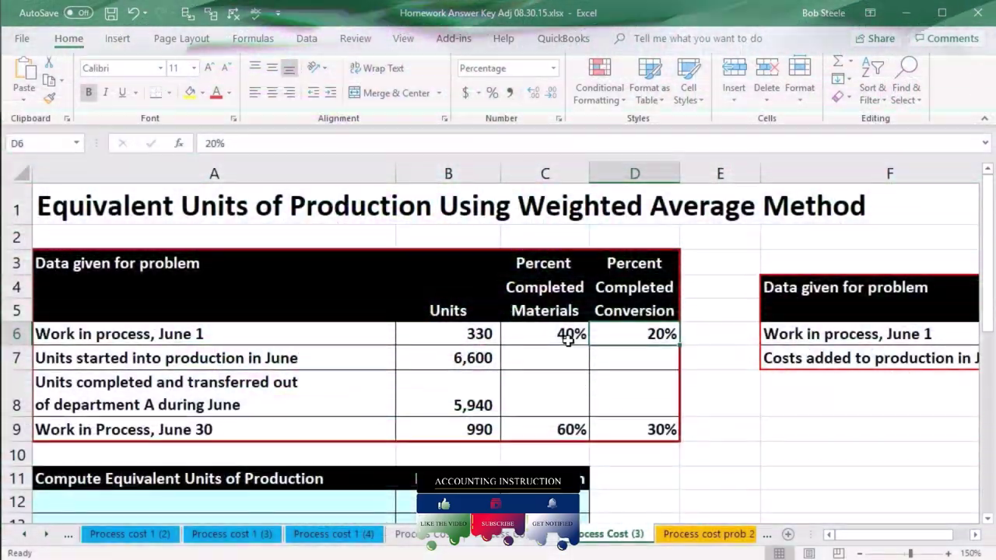
left_click(569, 340)
- Check 6,600 units started, 5,940 transferred, and 990 ending units at 60% and 30% complete
left_click(568, 340)
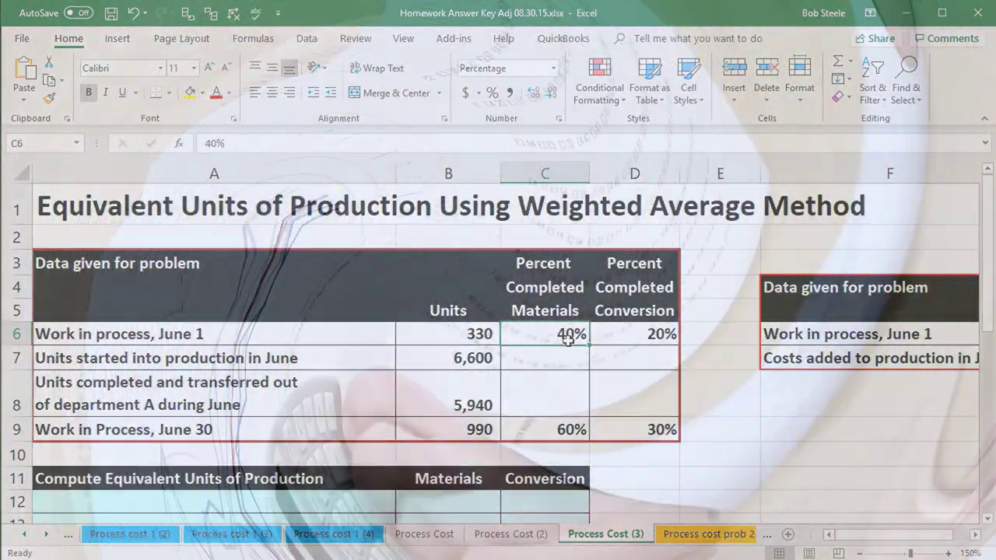
key("Left")
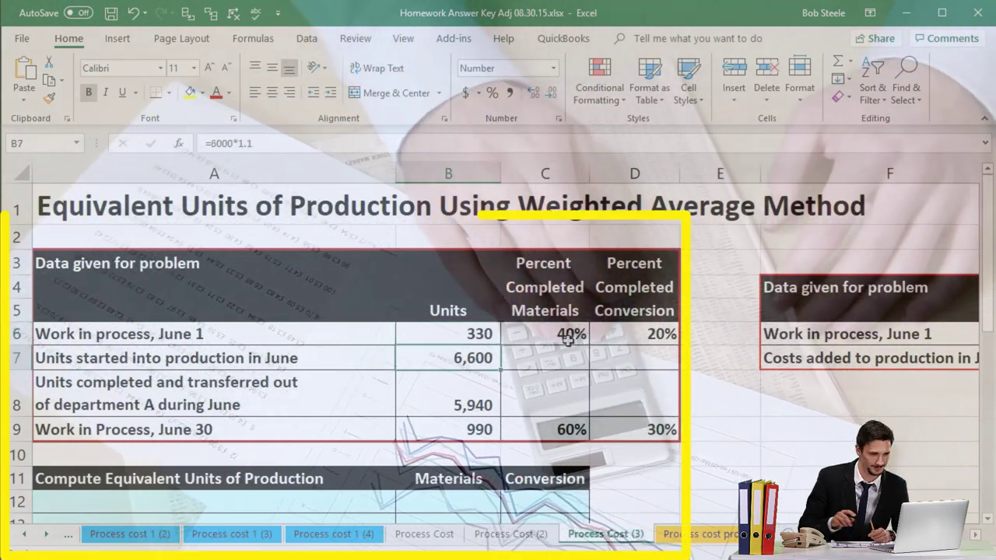
key("Down")
key("Down")
key("Down")
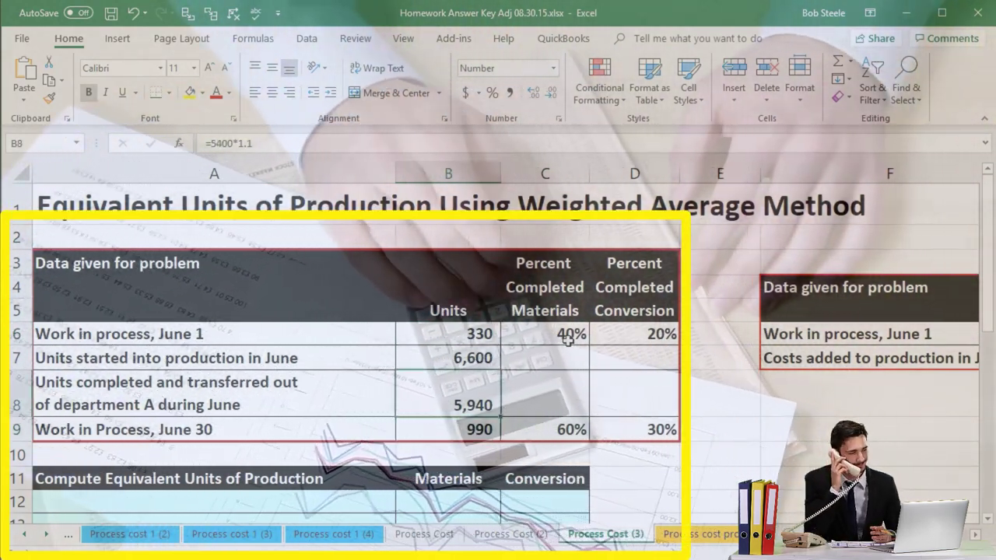
key("Up")
key("Up")
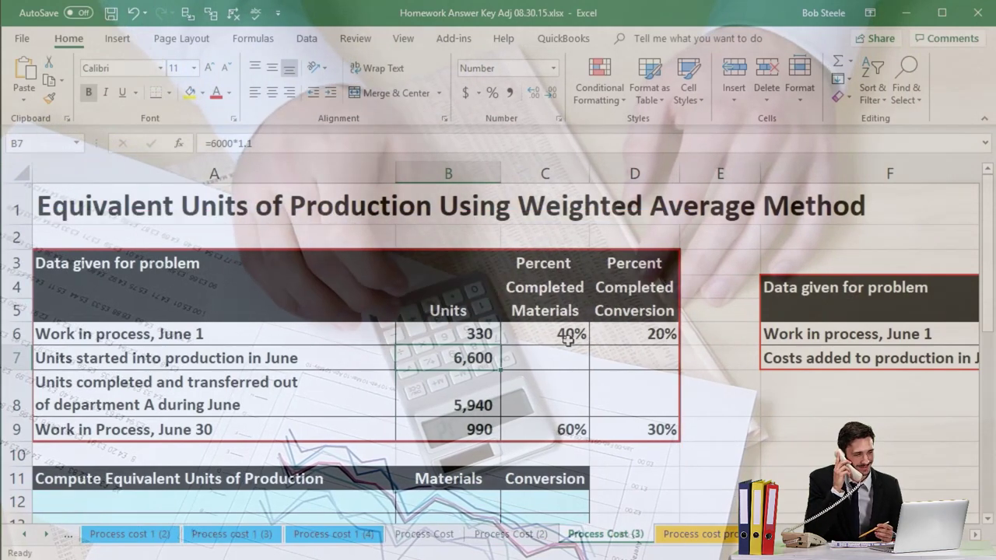
key("Down")
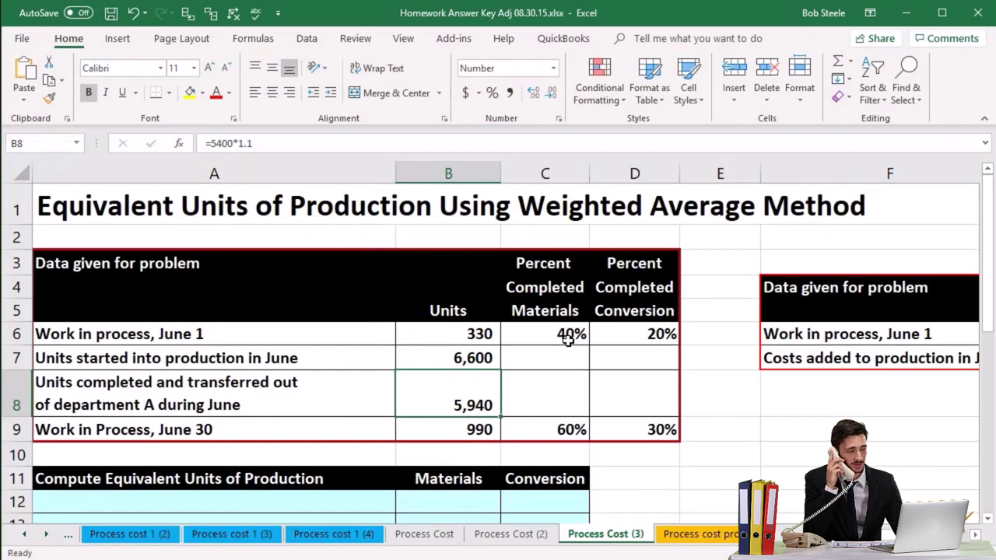
key("Down")
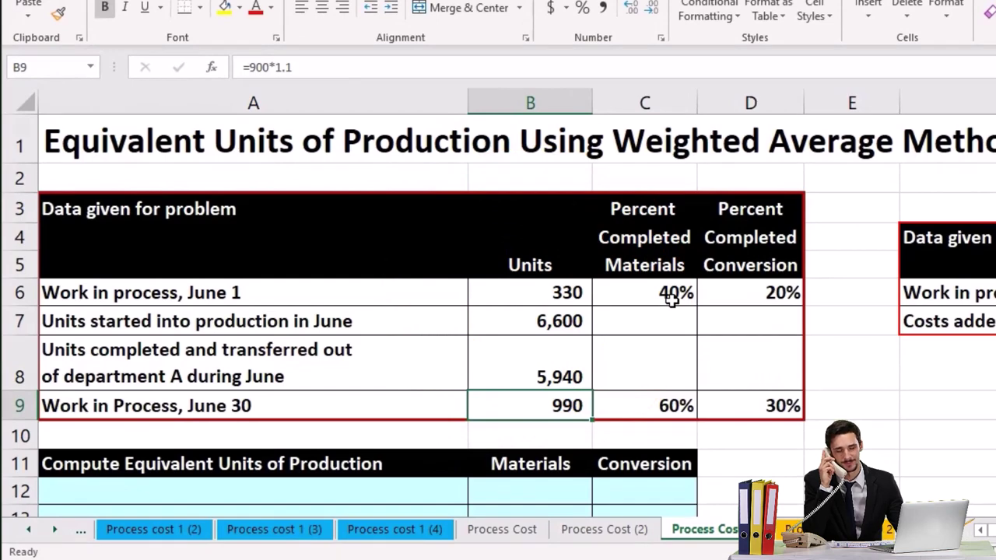
key("Right")
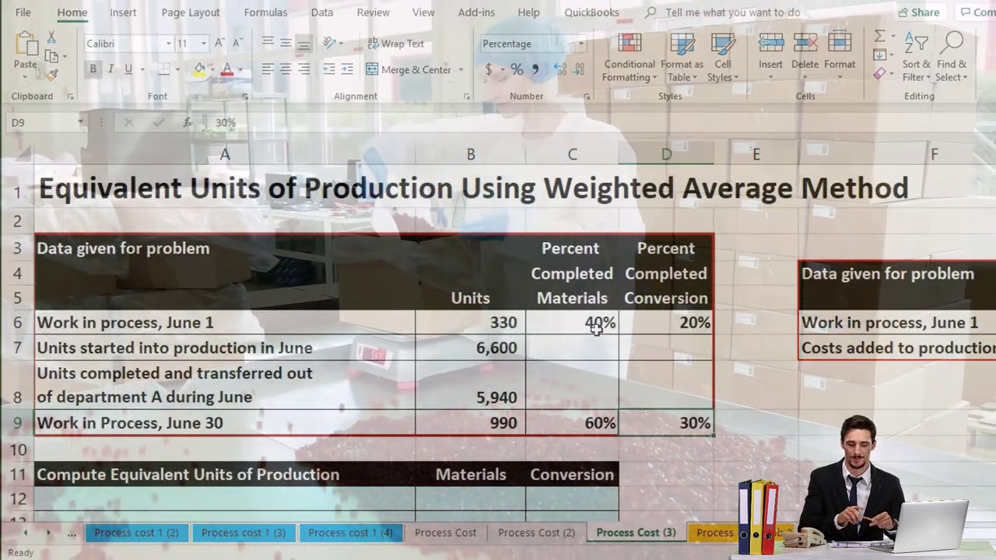
key("Right")
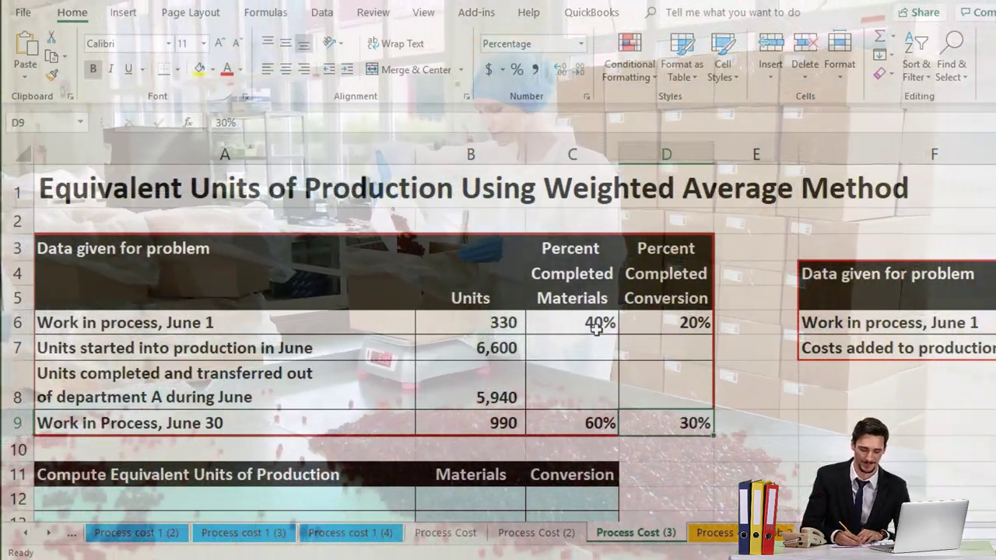
- Move down to the Compute Equivalent Units table and select its first row label cell
key("Left")
key("Down")
key("Down")
key("Down")
key("Down")
key("Down")
key("Down")
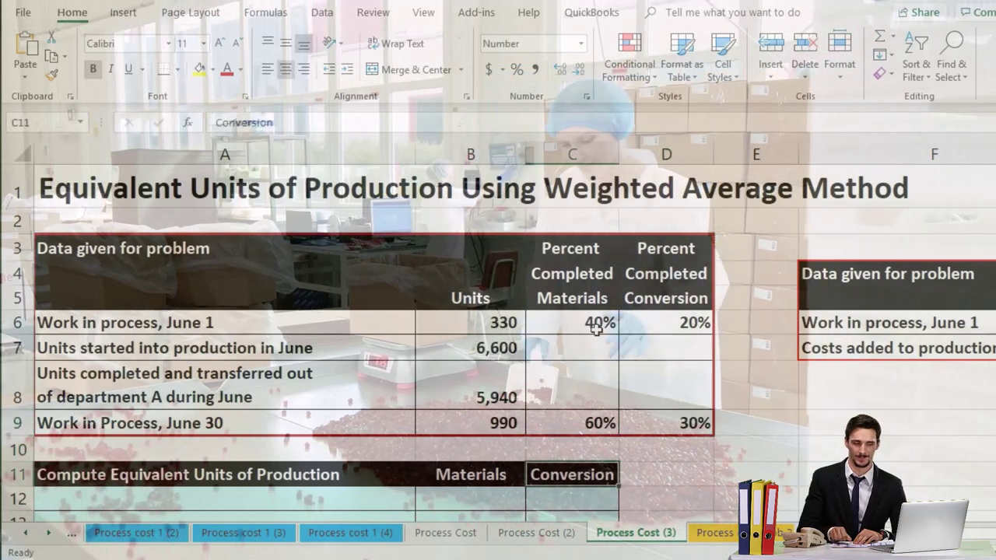
key("Down")
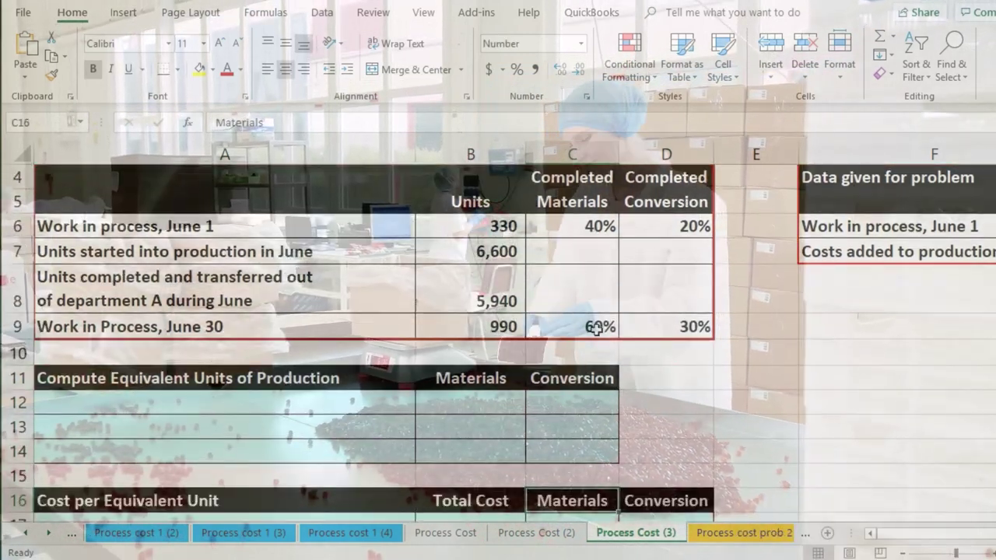
key("Down")
key("Left")
key("Left")
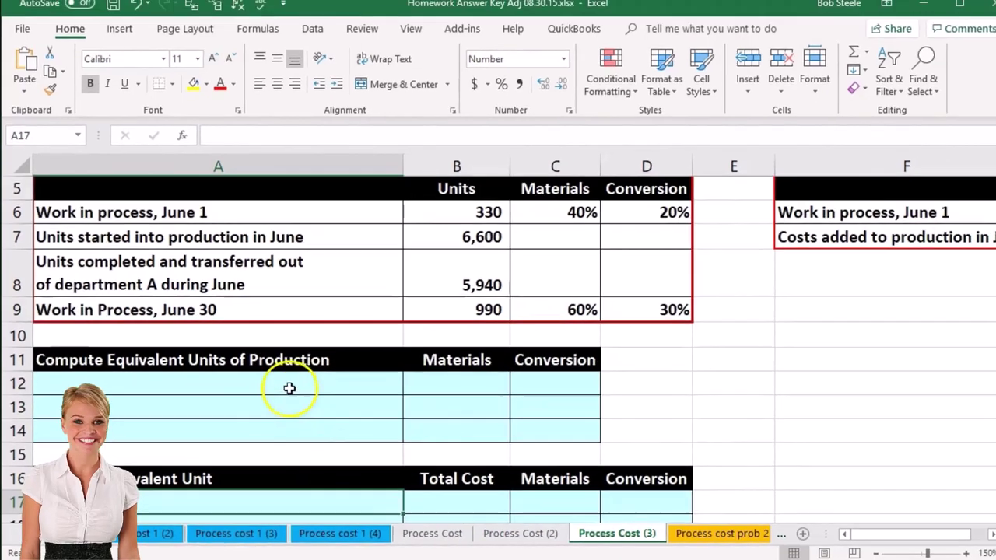
left_click(304, 380)
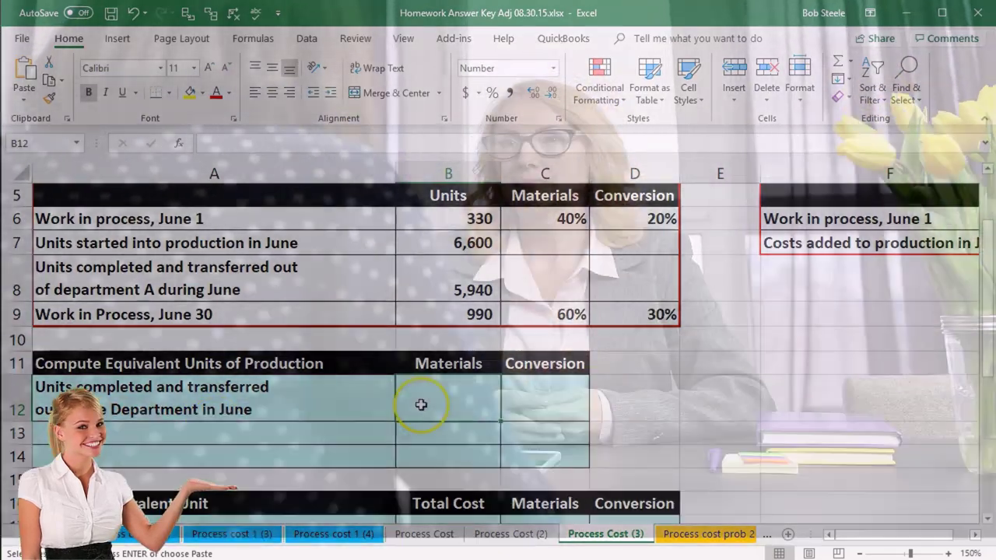
- Link the Materials and Conversion cells of row 12 to the 5,940 transferred units with =B8
double_click(421, 402)
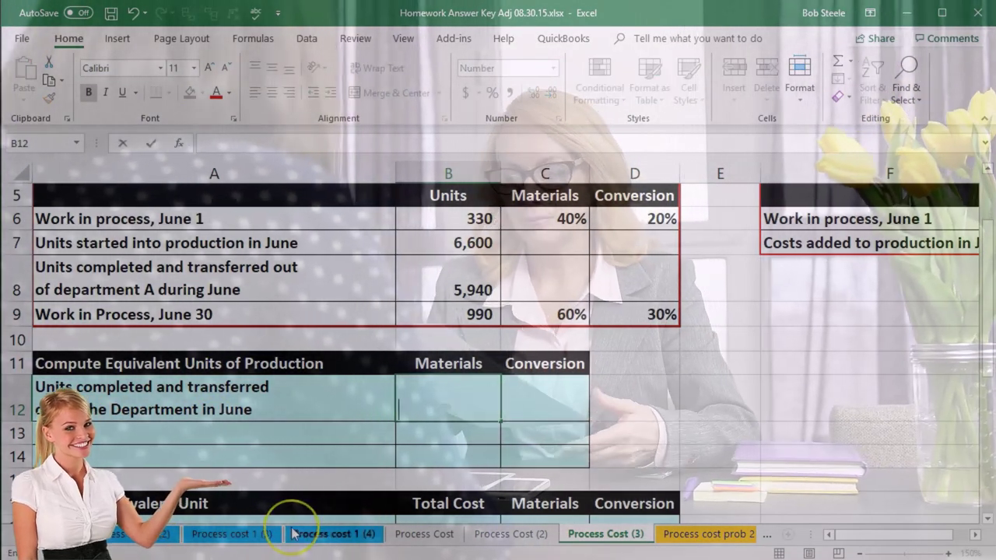
type("=")
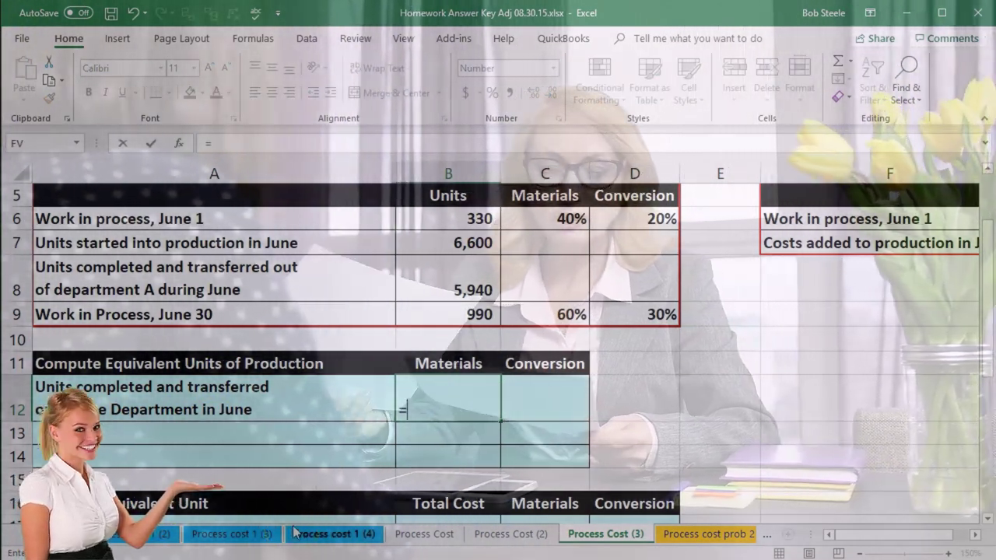
left_click(436, 287)
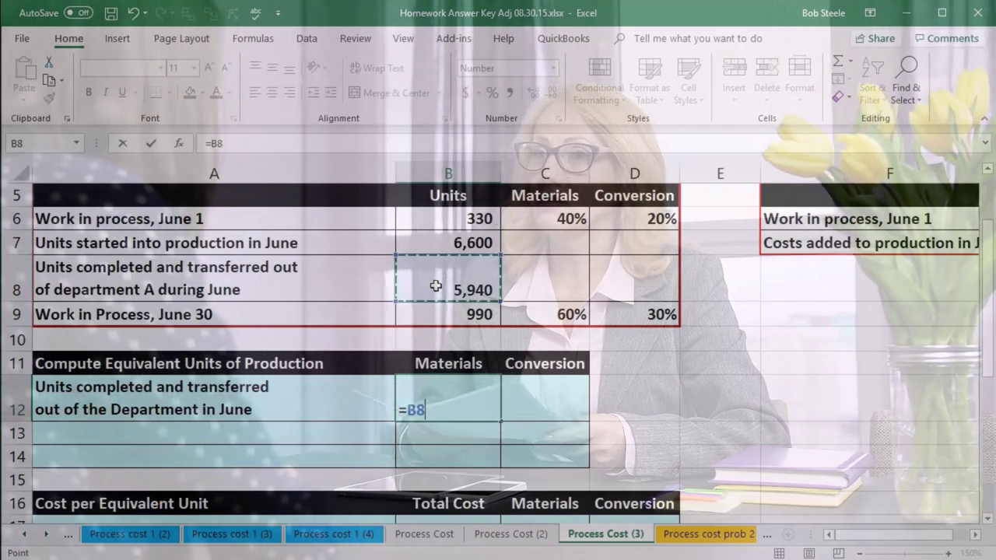
key("Return")
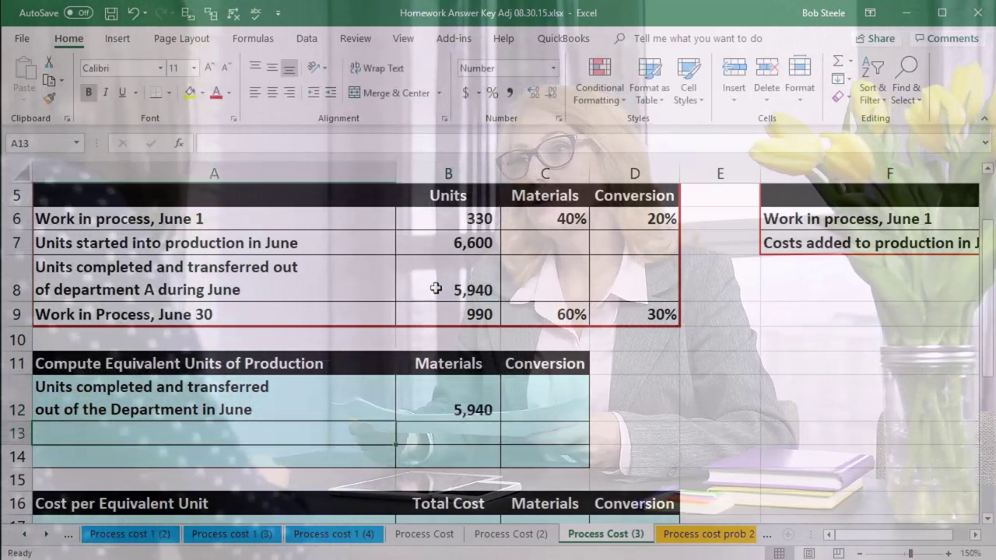
left_click(523, 413)
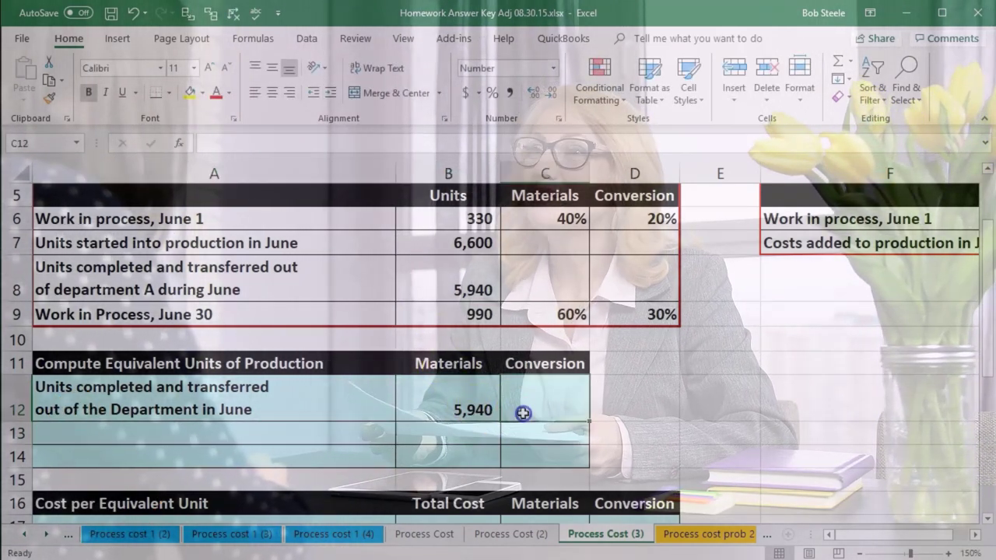
type("=")
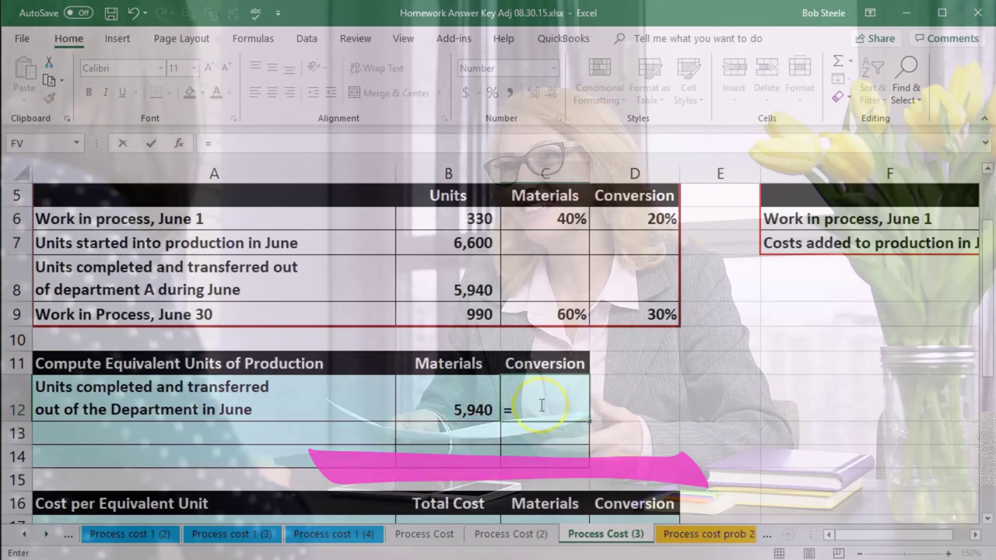
left_click(468, 282)
key("Return")
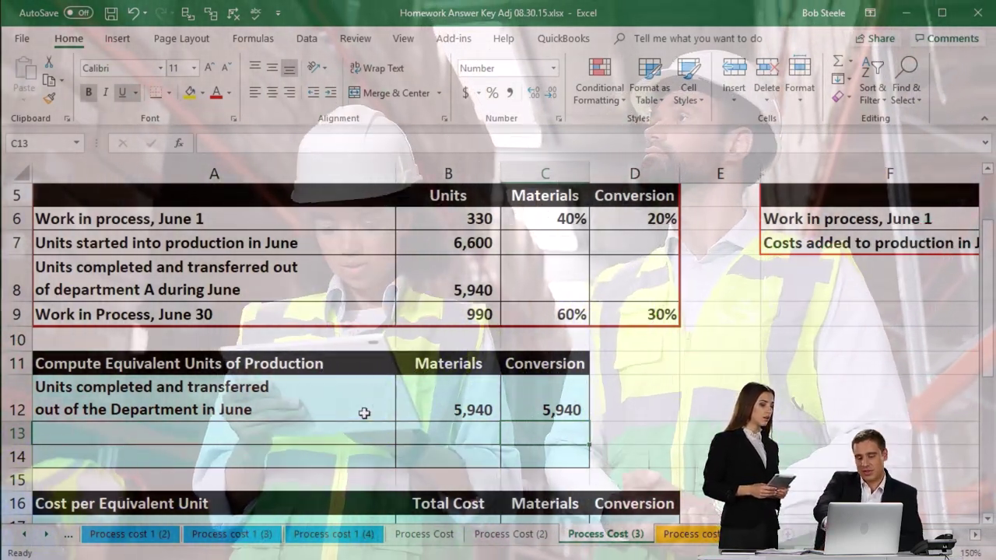
- Label row 13 'Work in Process, June 30' beneath the 5,940 transferred units
left_click(462, 407)
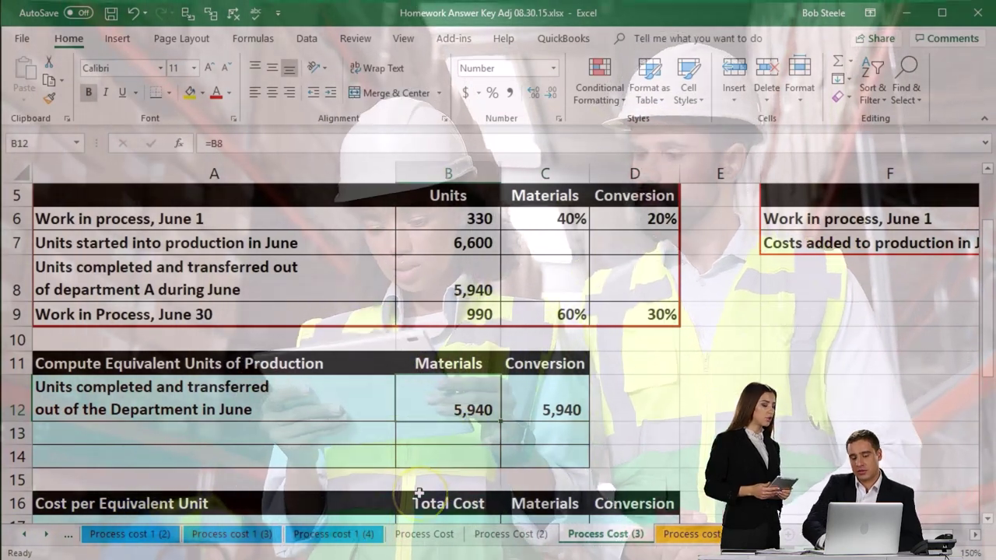
key("Down")
key("Left")
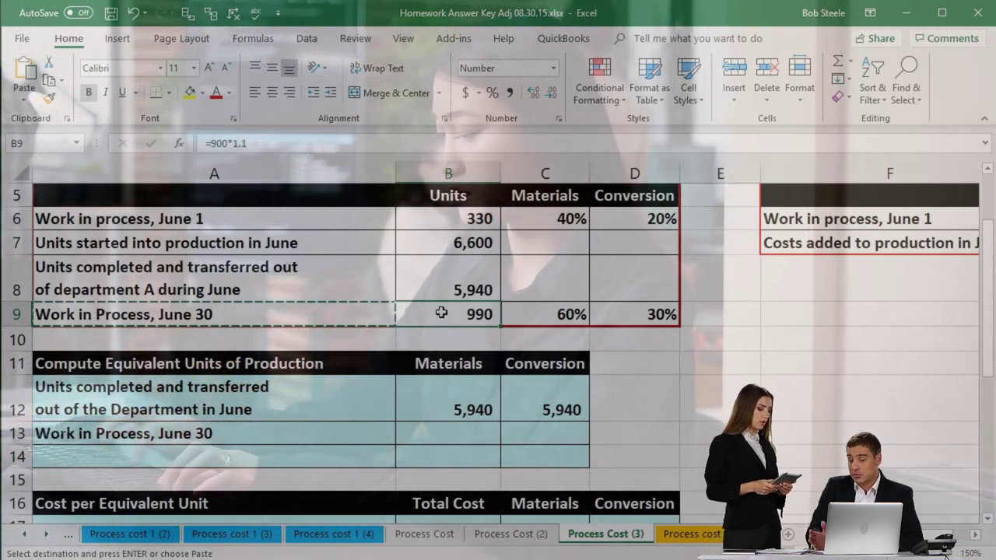
left_click(622, 314)
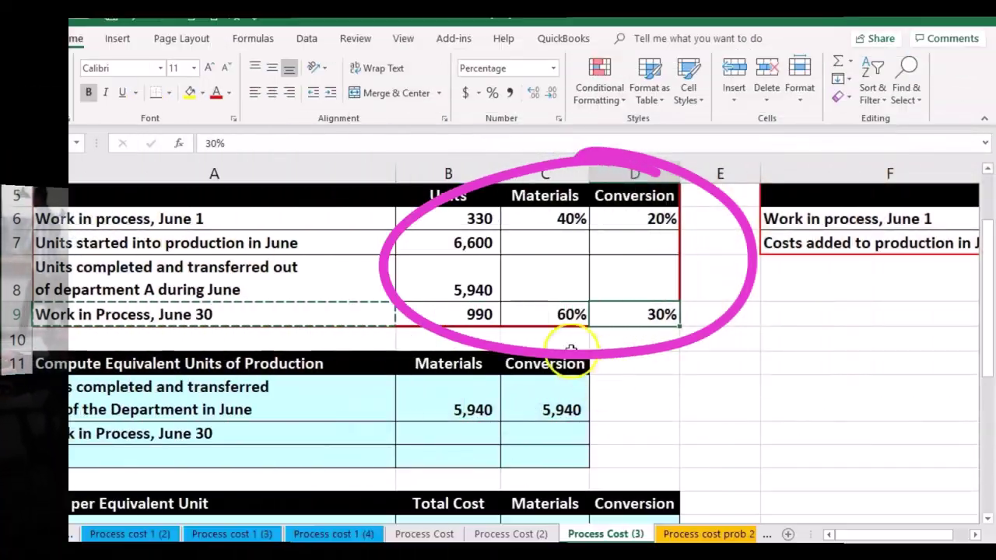
- Review the 990 ending units at 60% and 30%, select B13, and launch Calculator
left_click(556, 316)
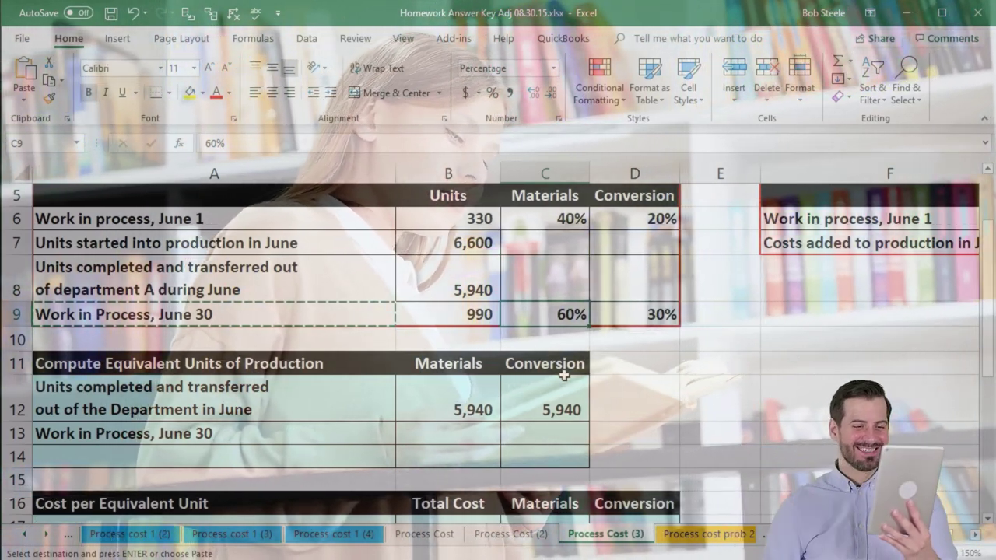
left_click(466, 314)
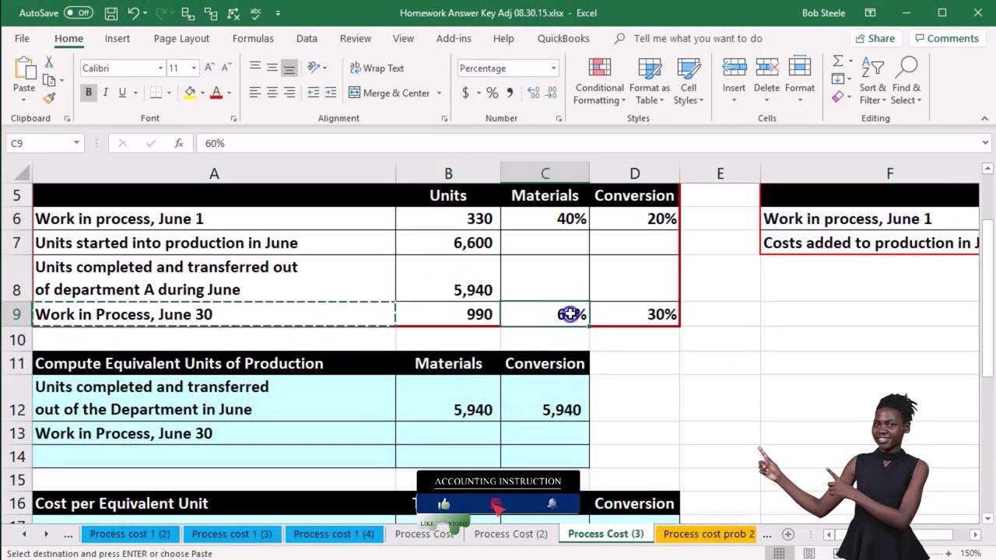
left_click(665, 315)
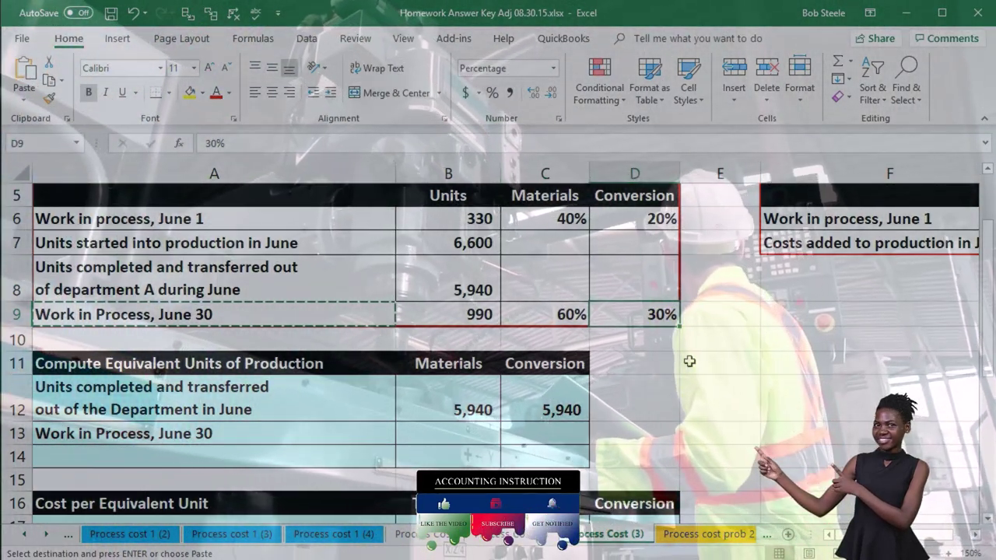
left_click(462, 433)
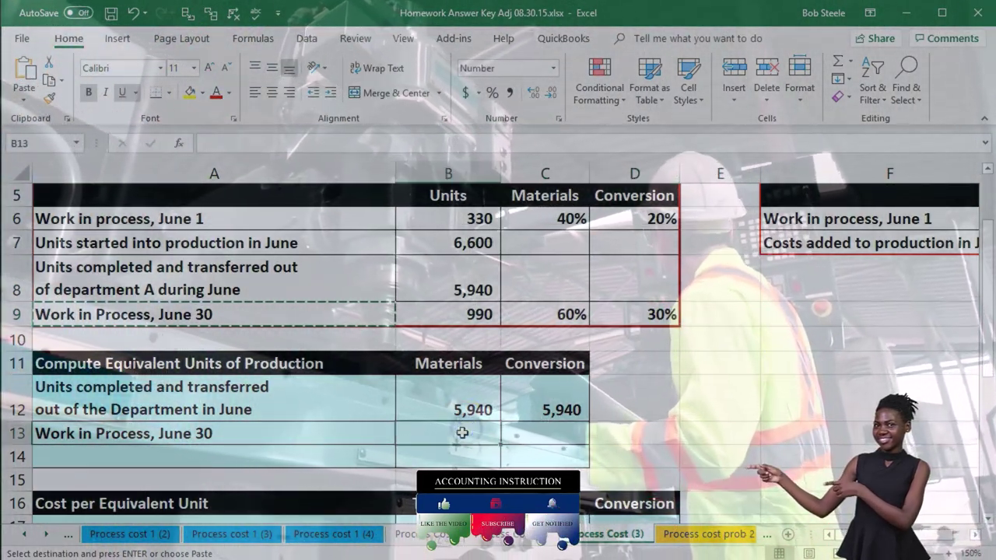
key("XF86Calculator")
- In Calculator, compute 990 × 0.6 = 594 and 990 × 0.3 = 297, then close it
left_click_drag(368, 97, 803, 138)
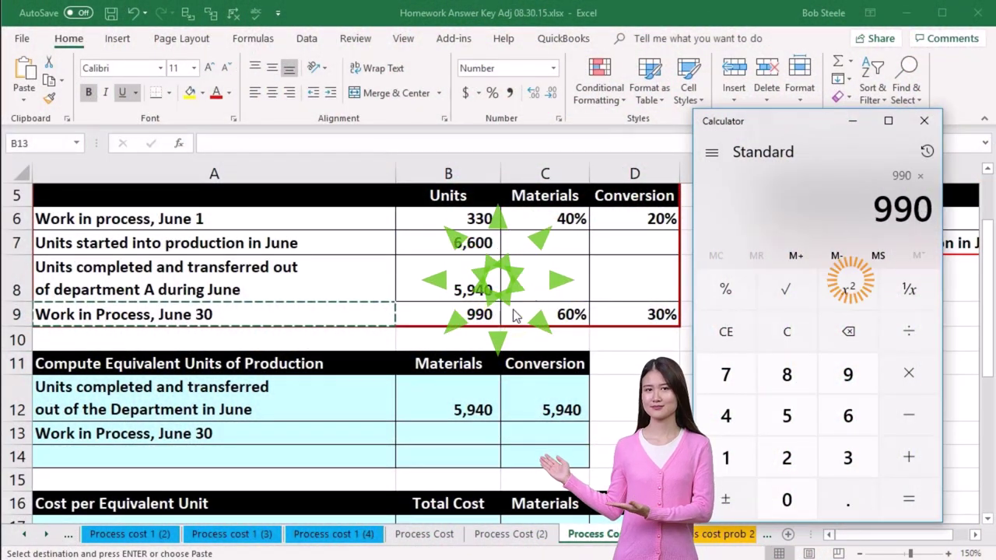
type("36")
key("Return")
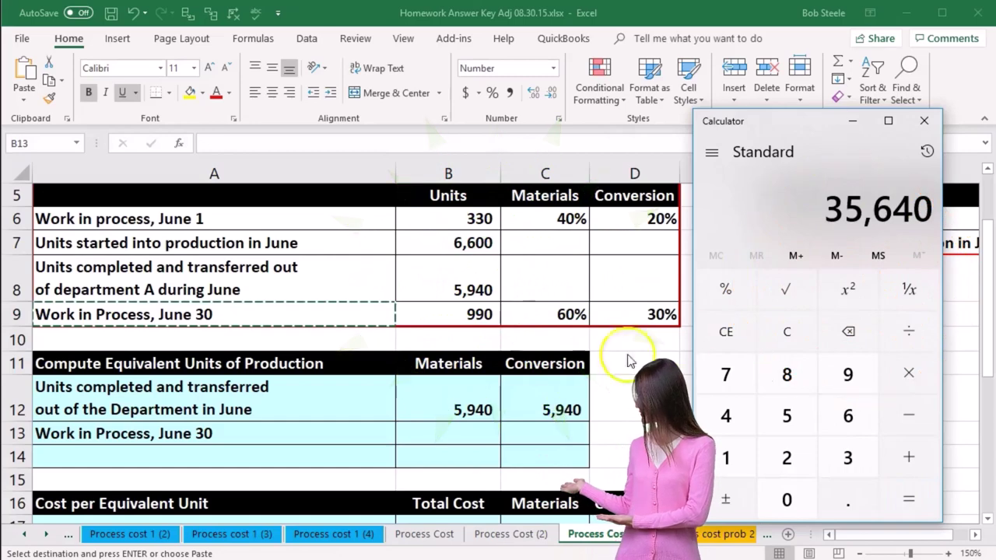
type("99")
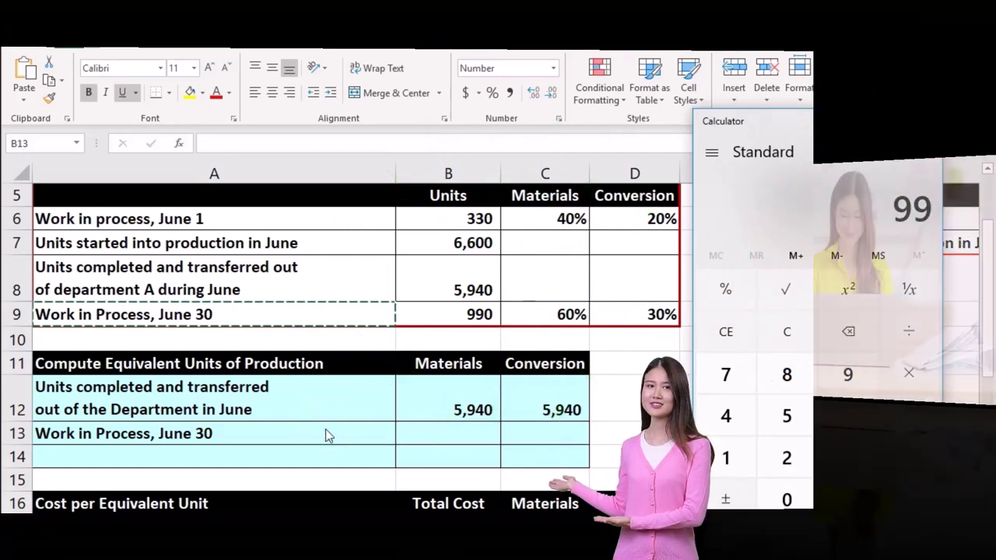
type("0*.6")
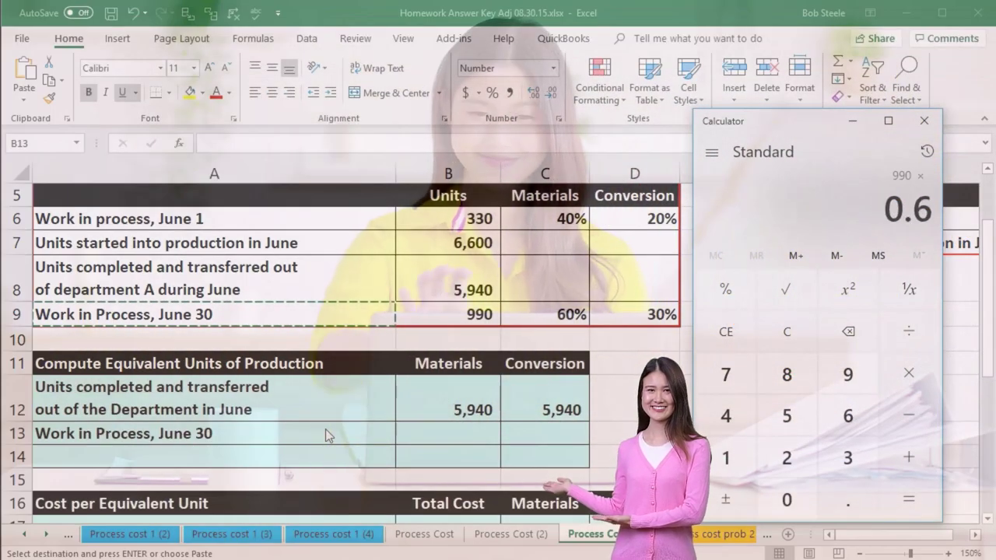
key("Return")
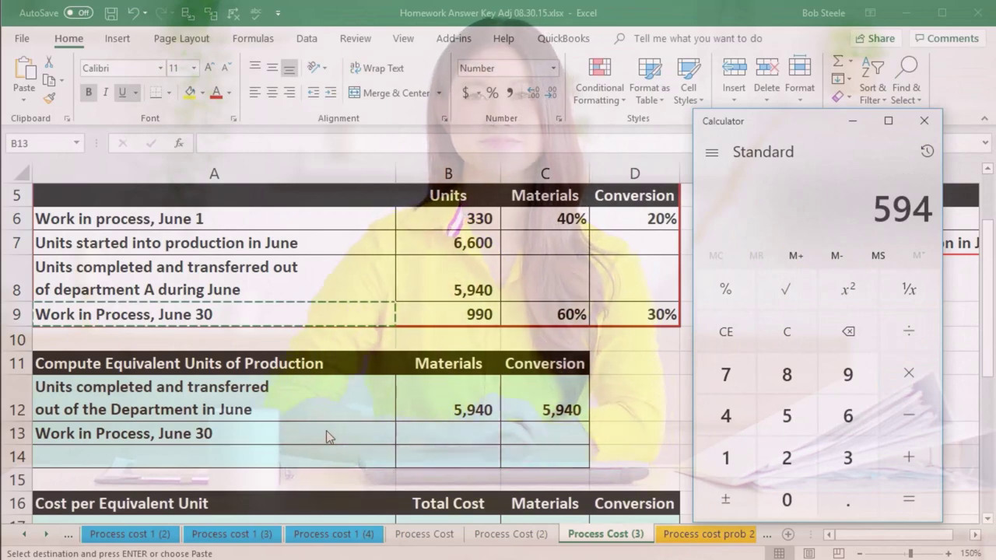
left_click(470, 432)
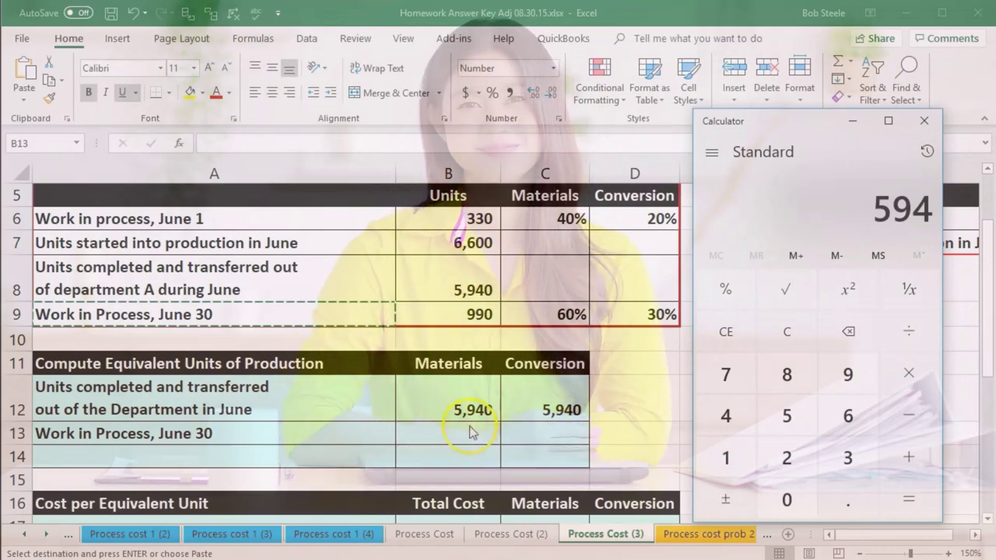
left_click(778, 338)
type("990 ×")
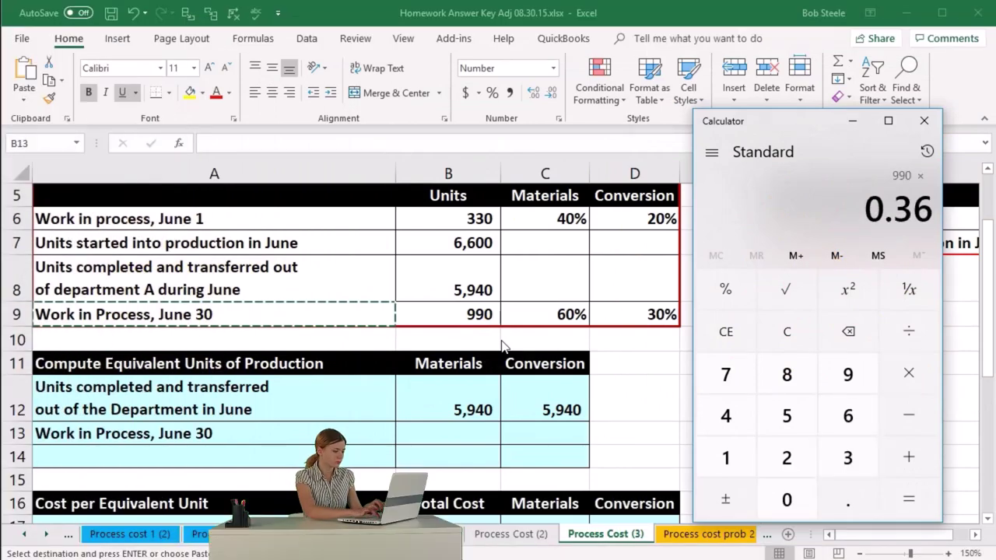
key("BackSpace")
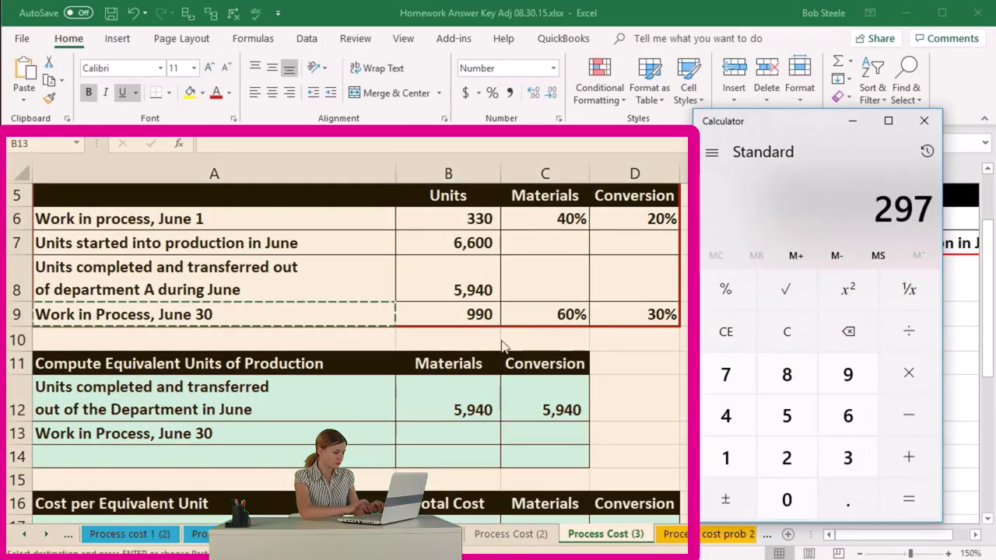
left_click(924, 121)
- Enter =B9*C9 in B13 (594) and =B9*D9 in C13 (297) for ending work in process
type("=")
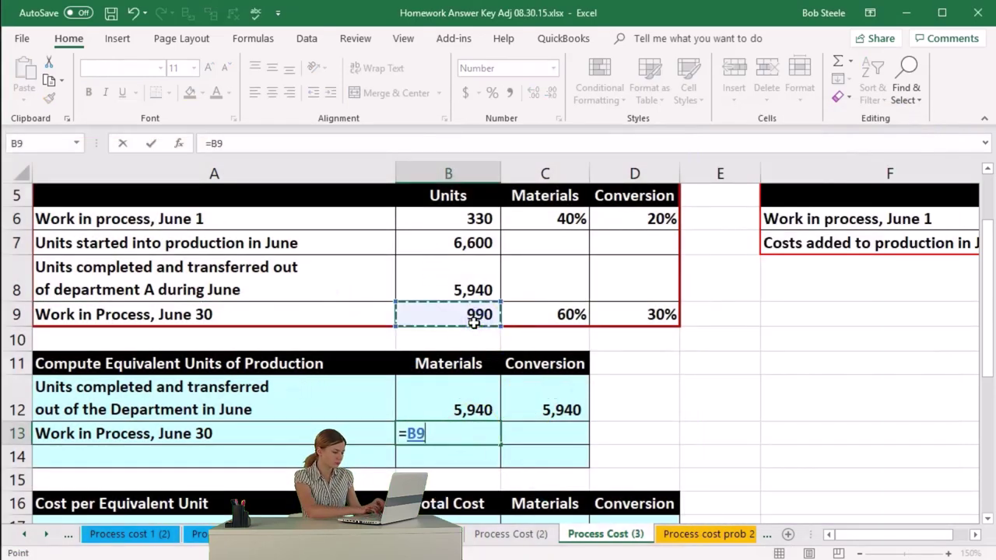
left_click(526, 311)
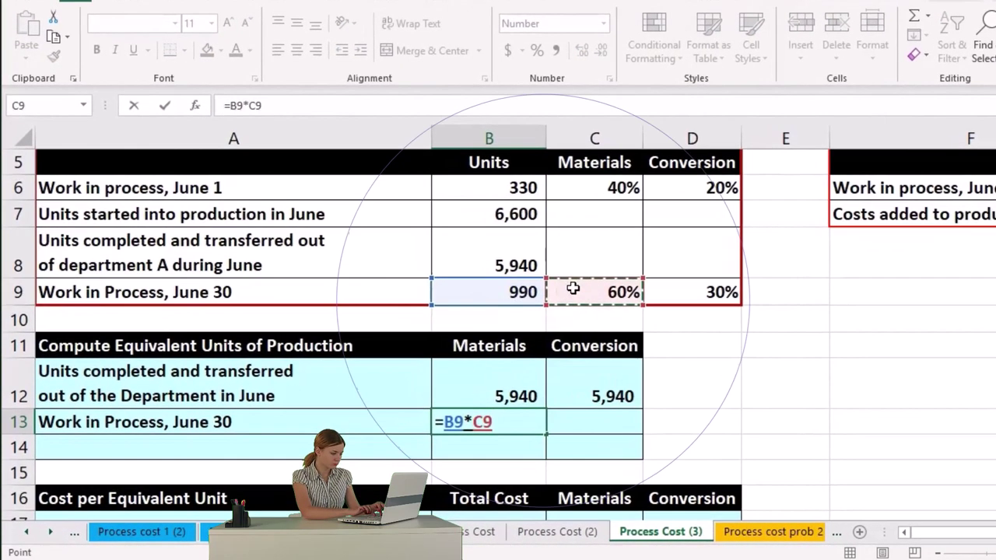
key("Tab")
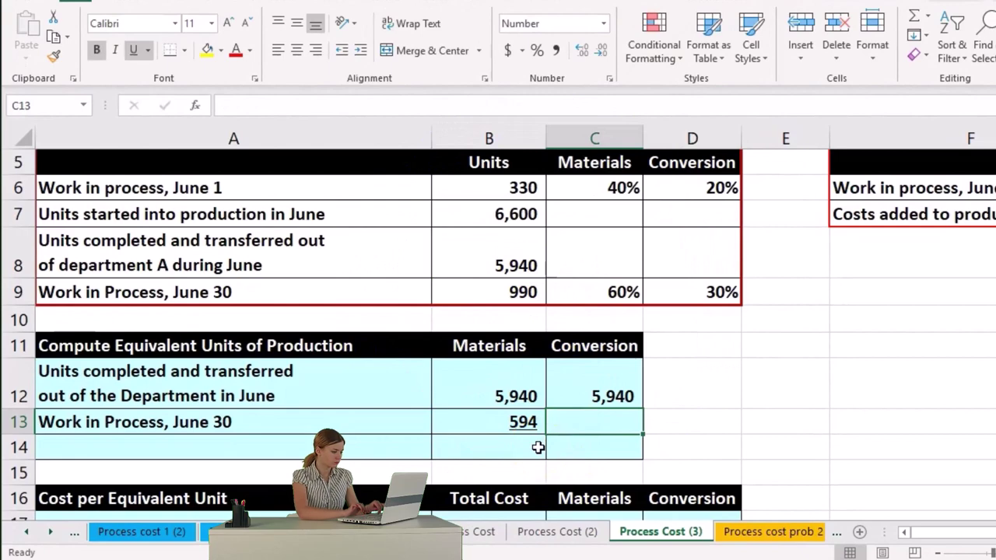
type("=")
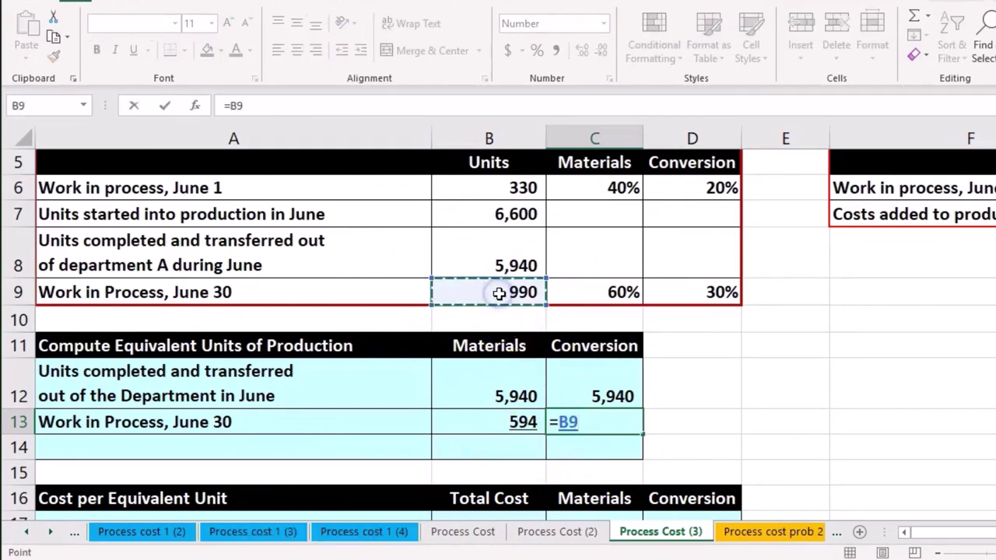
type("*")
left_click(703, 292)
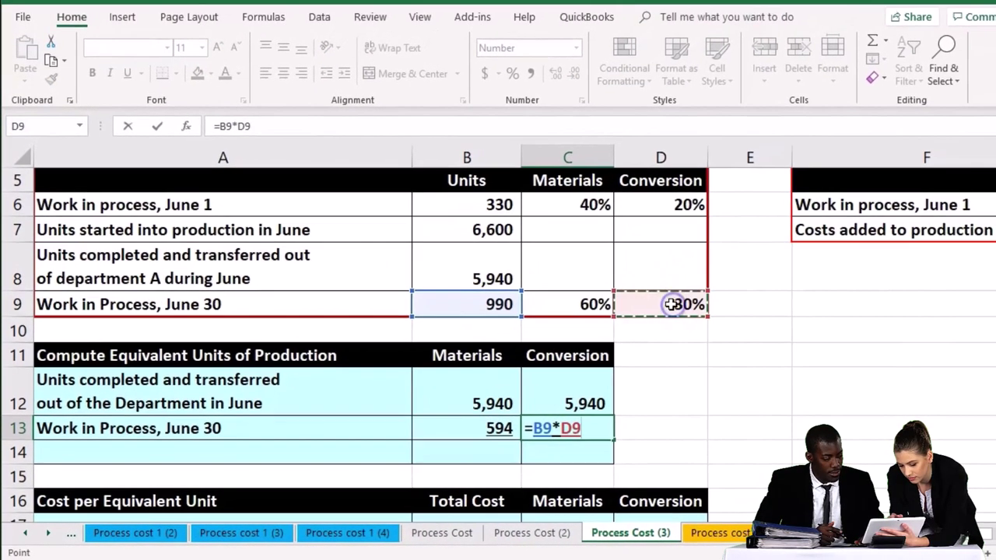
key("Return")
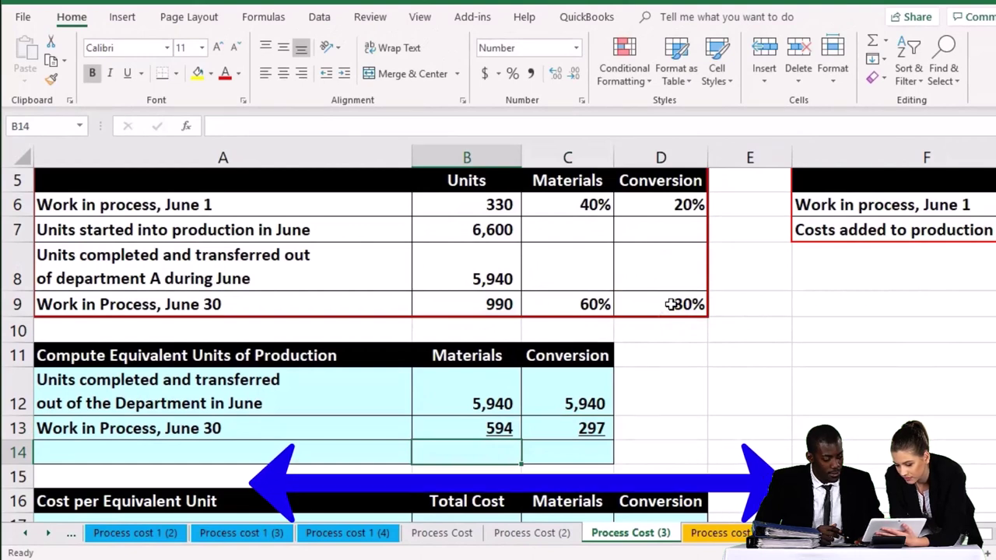
- Total the materials equivalent units in B14 with =SUM(B12:B13), giving 6,534
left_click_drag(509, 401, 490, 424)
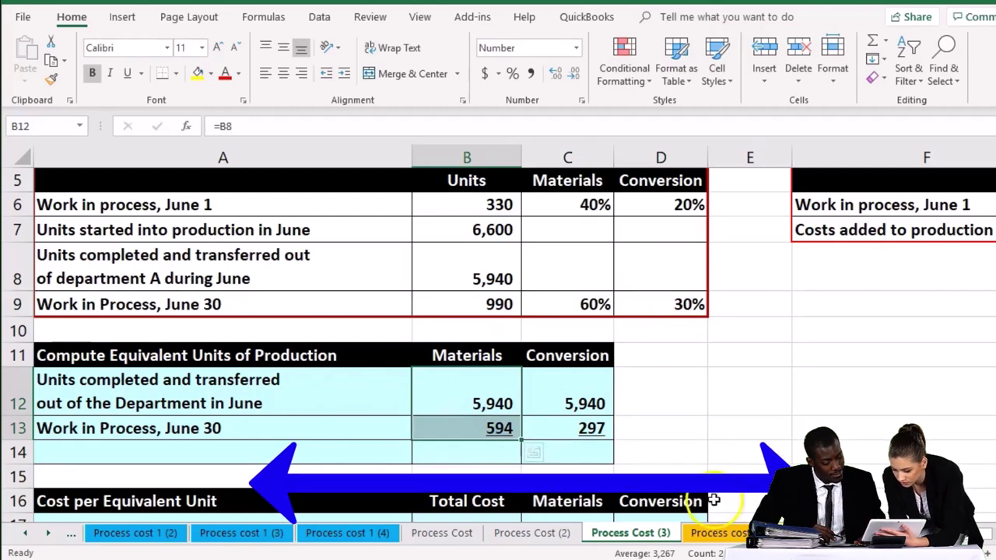
left_click_drag(578, 403, 577, 426)
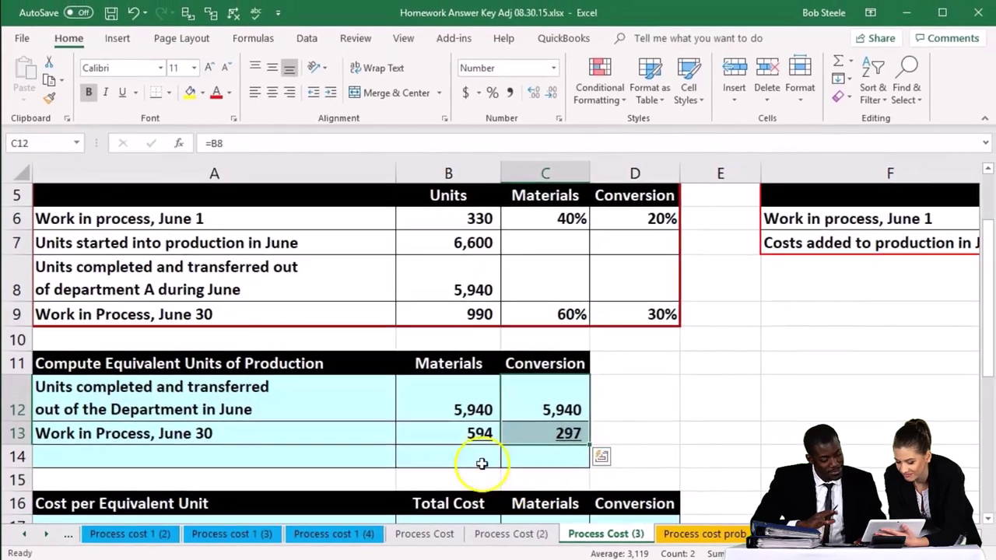
left_click(470, 452)
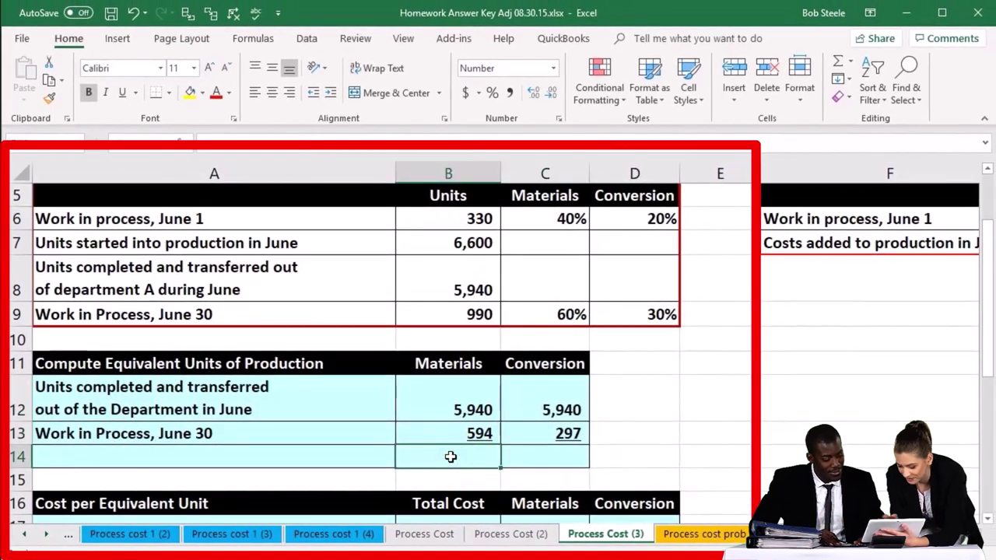
type("=")
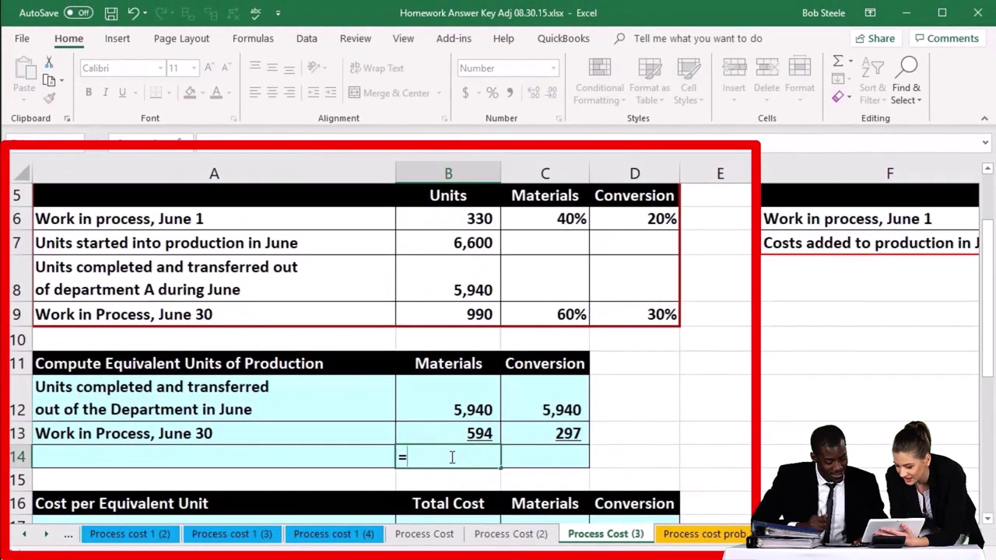
type("sum(")
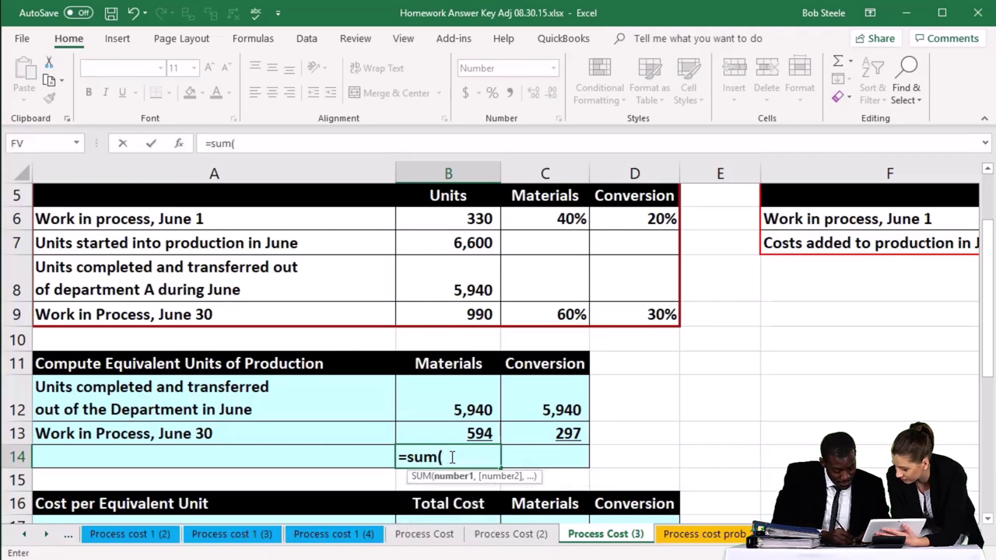
key("shift+Up")
key("Return")
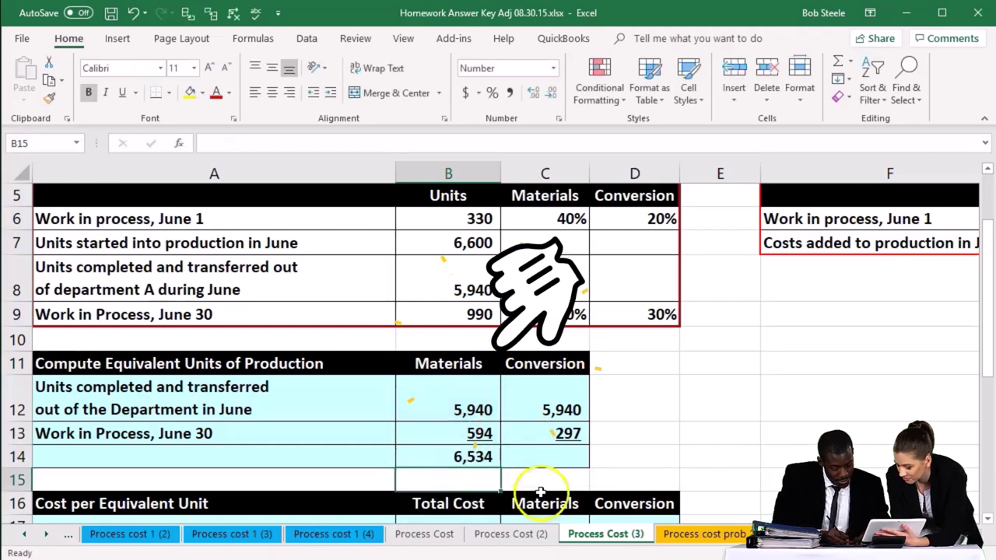
- Total the conversion equivalent units in C14 with =SUM(C12:C13), giving 6,237
left_click(541, 456)
type("=sum(")
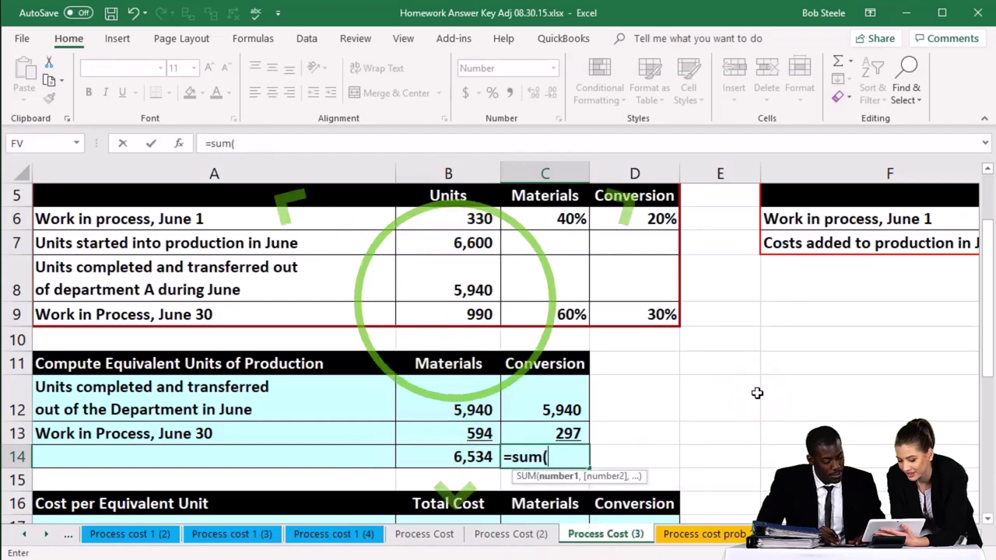
key("Up")
key("shift+Up")
key("Return")
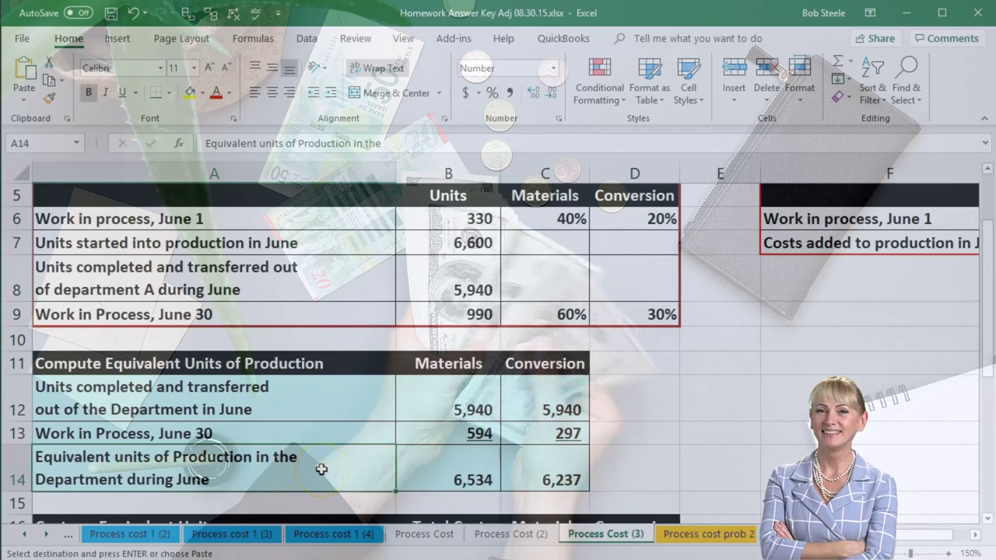
scroll(321, 469, "down", 1)
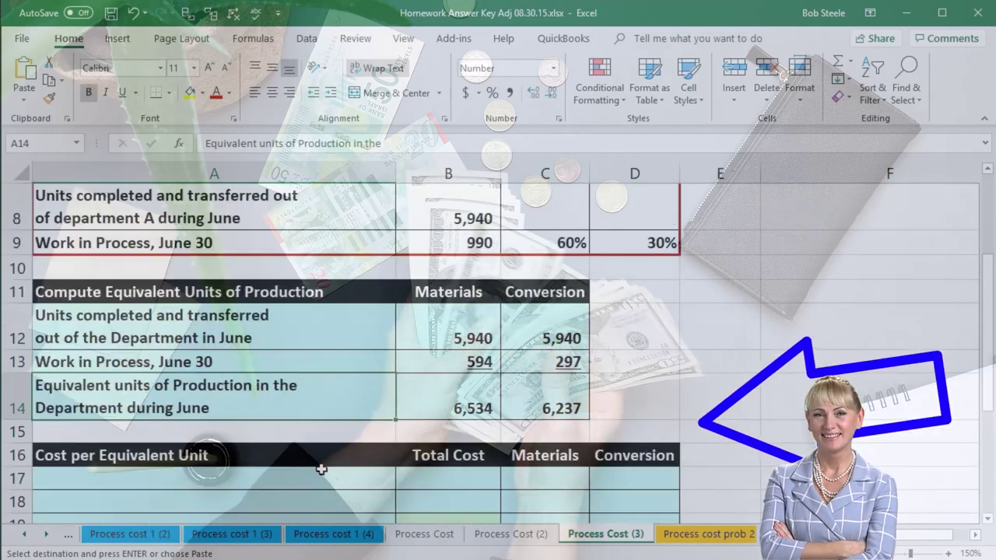
scroll(321, 469, "down", 1)
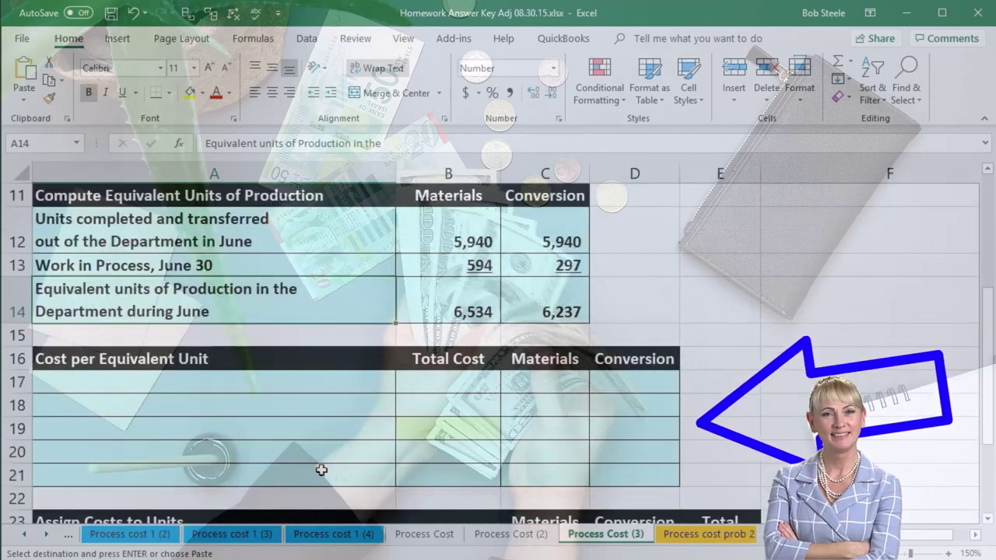
scroll(322, 471, "down", 1)
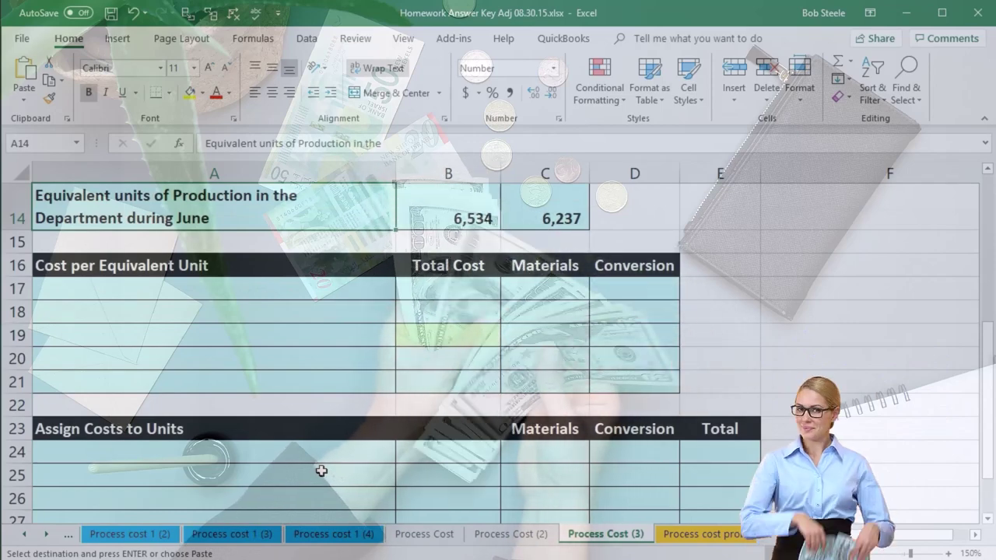
scroll(321, 470, "up", 3)
left_click(634, 276)
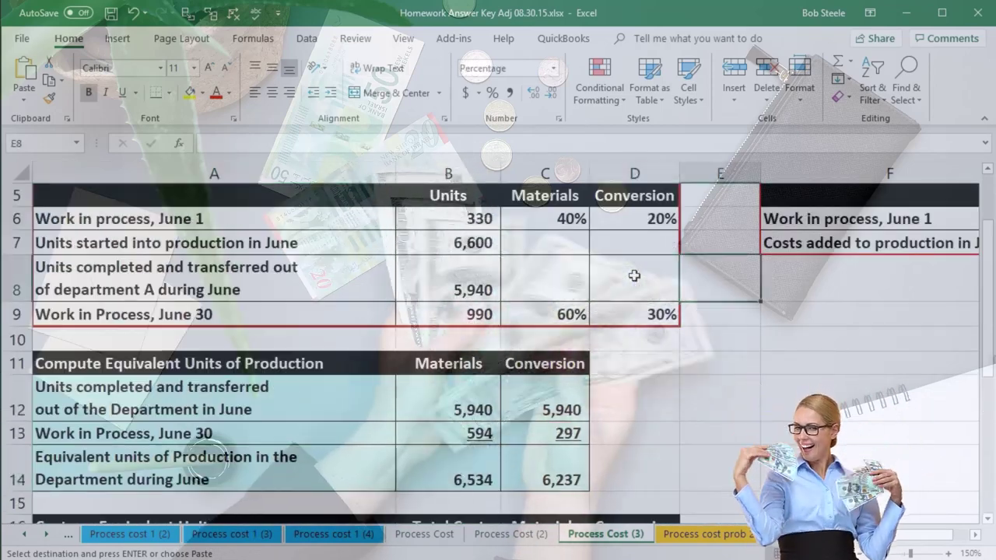
key("Right")
key("Right")
key("Right")
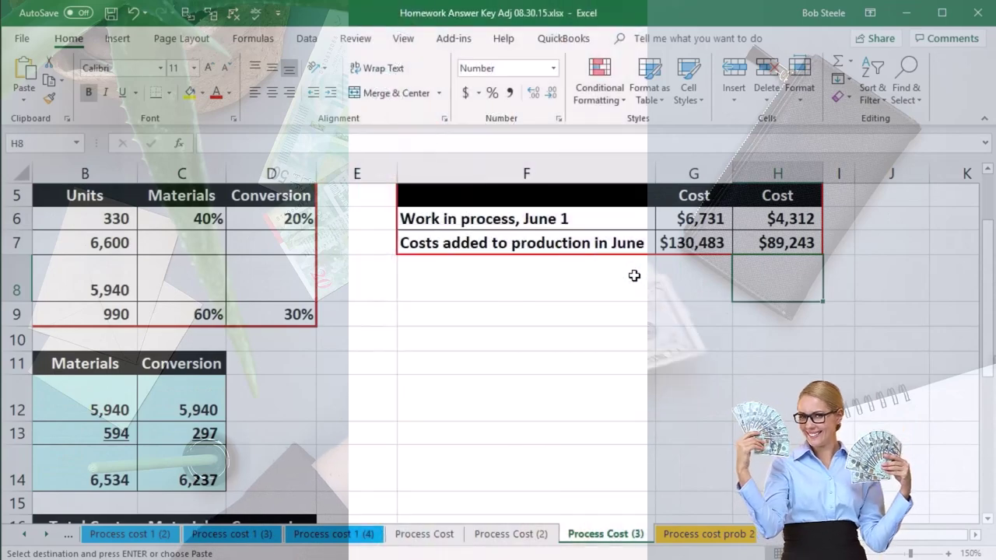
key("Up")
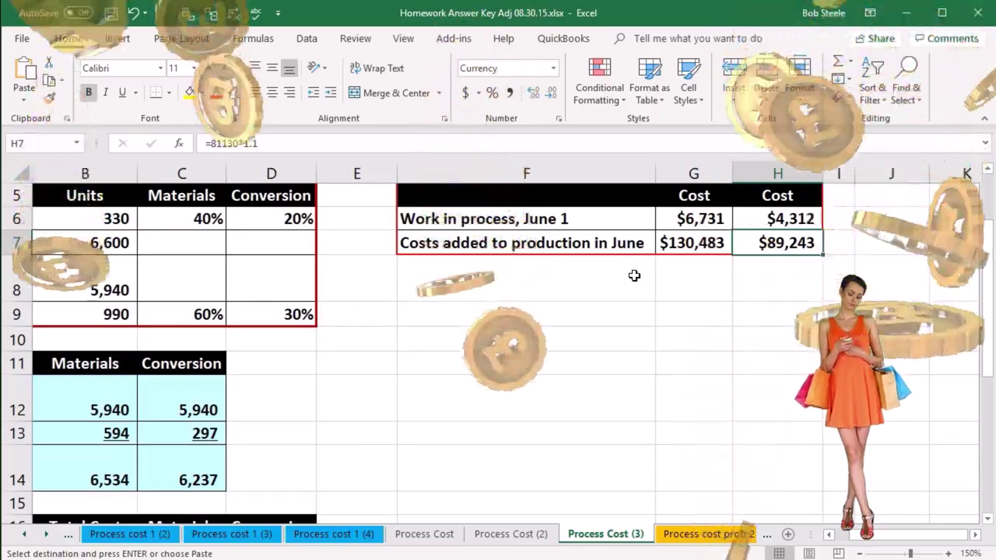
key("Home")
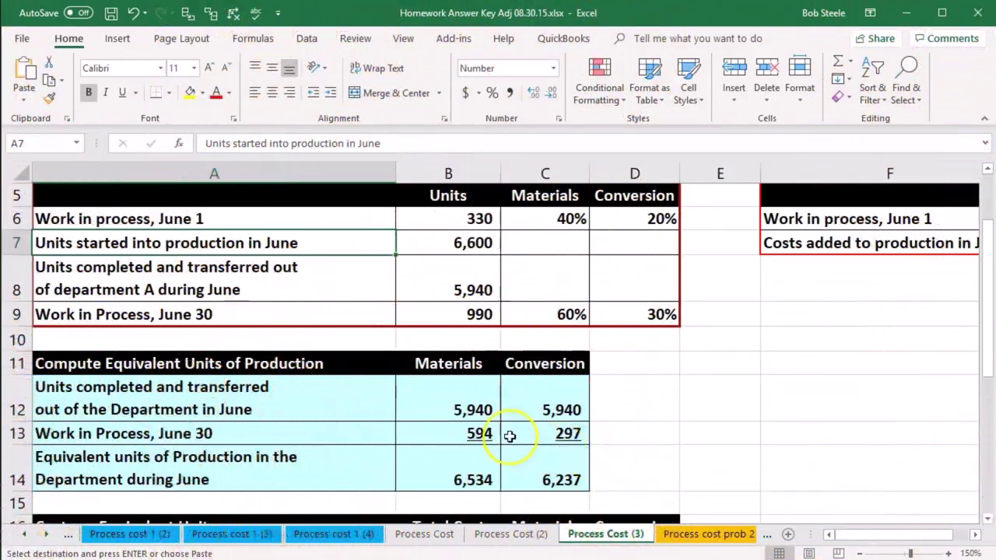
left_click(473, 433)
key("Right")
key("Down")
key("Left")
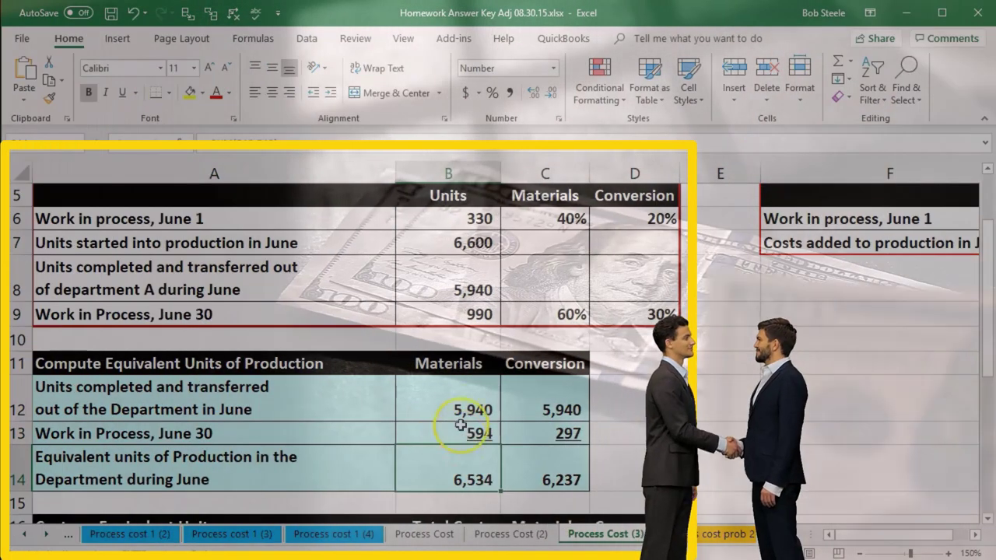
left_click(462, 410)
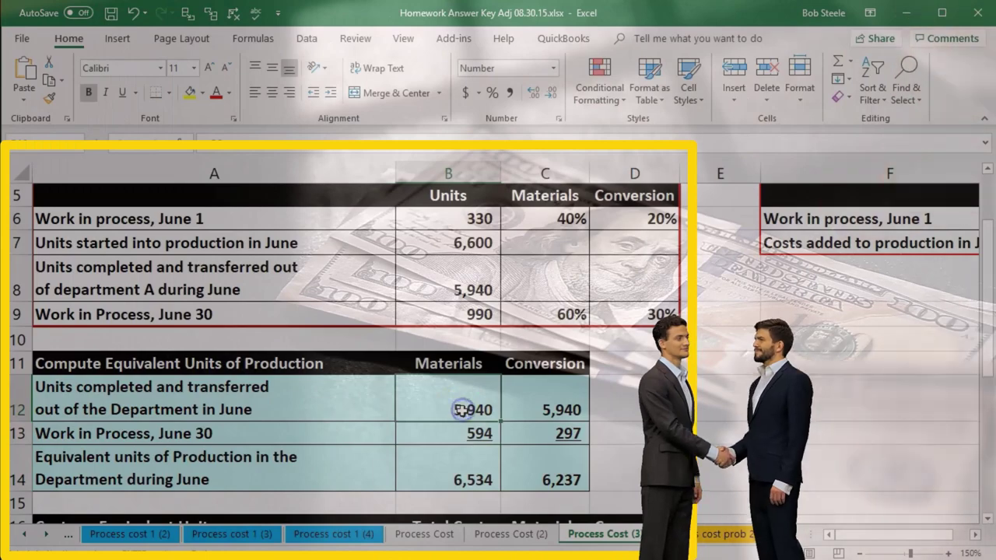
key("ctrl+c")
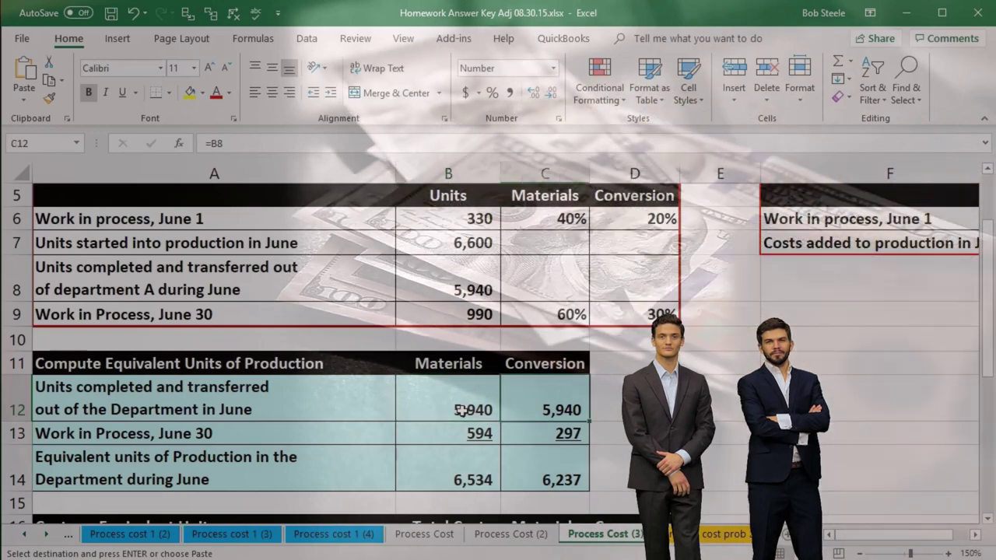
key("Right")
key("Right")
key("Right")
key("Right")
key("Right")
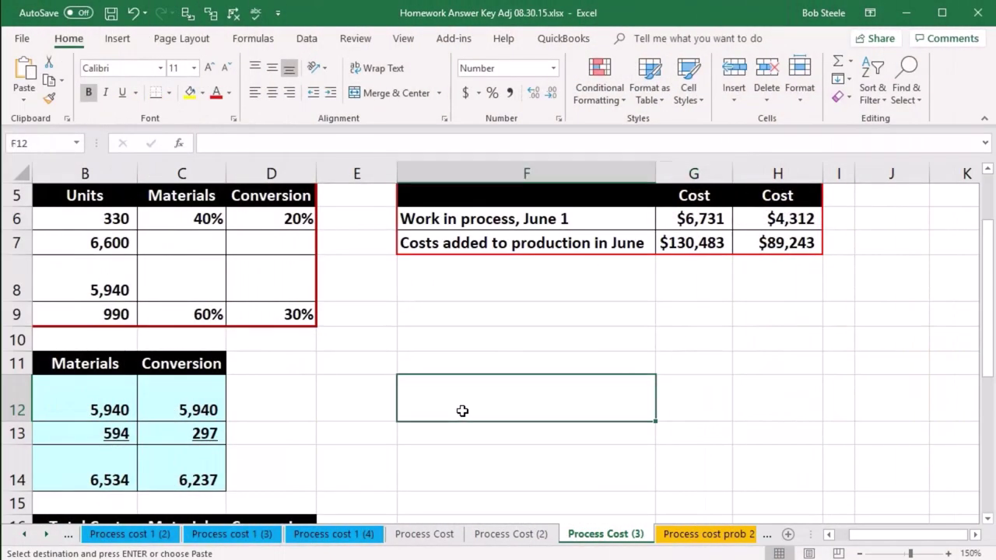
key("Home")
scroll(462, 411, "down", 1)
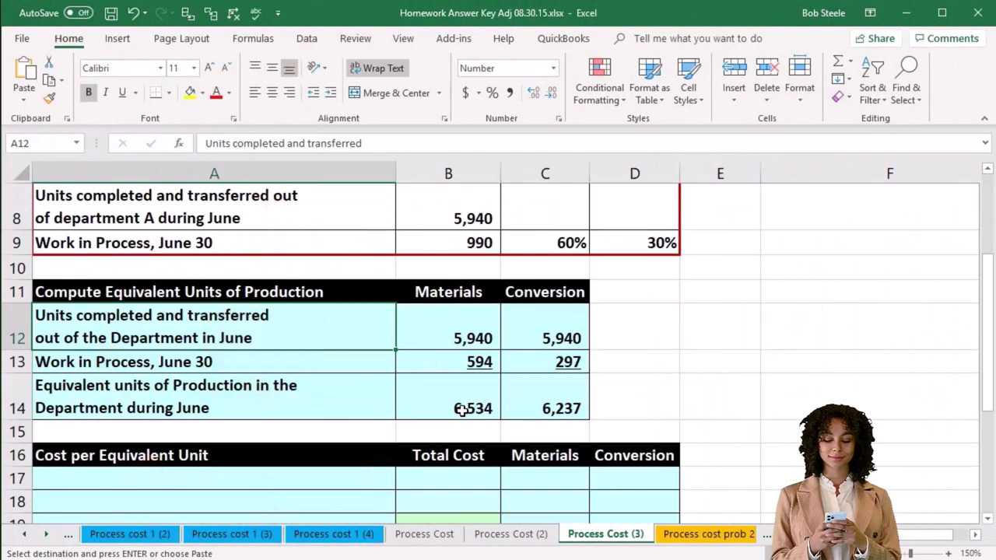